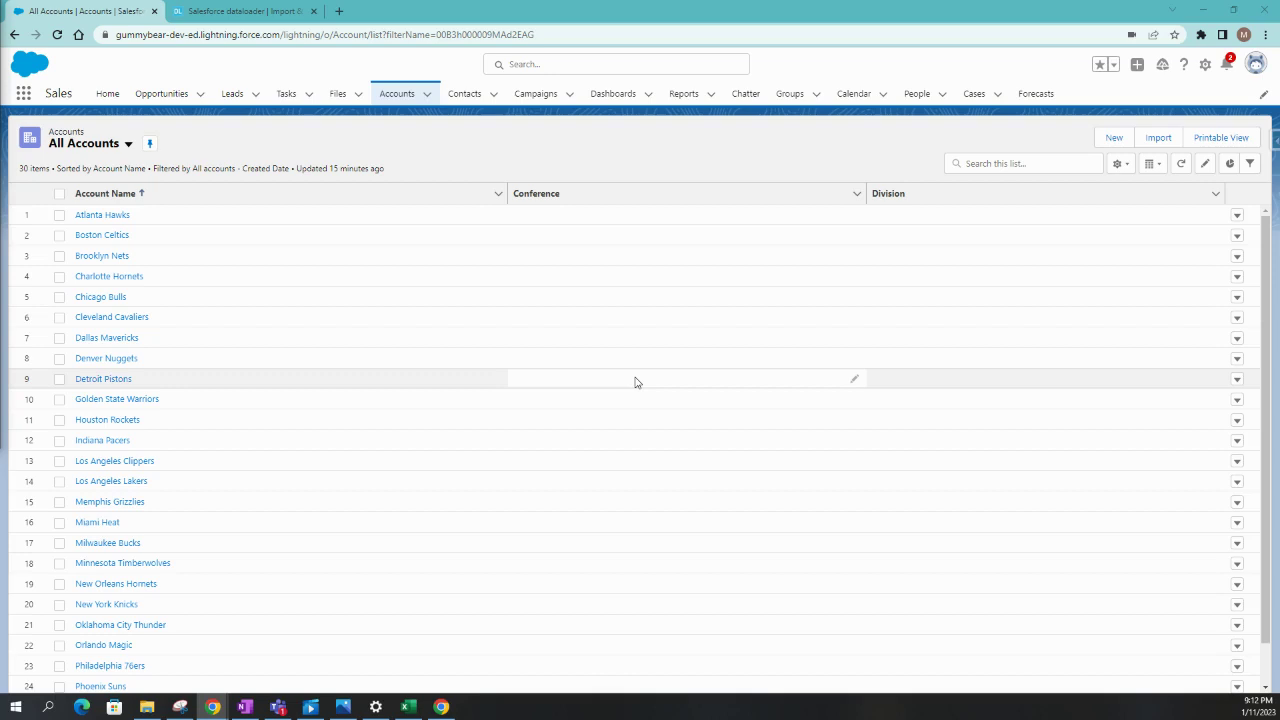
# Switch to dataloader.io and log in with Salesforce using the Production environment
pyautogui.click(234, 12)
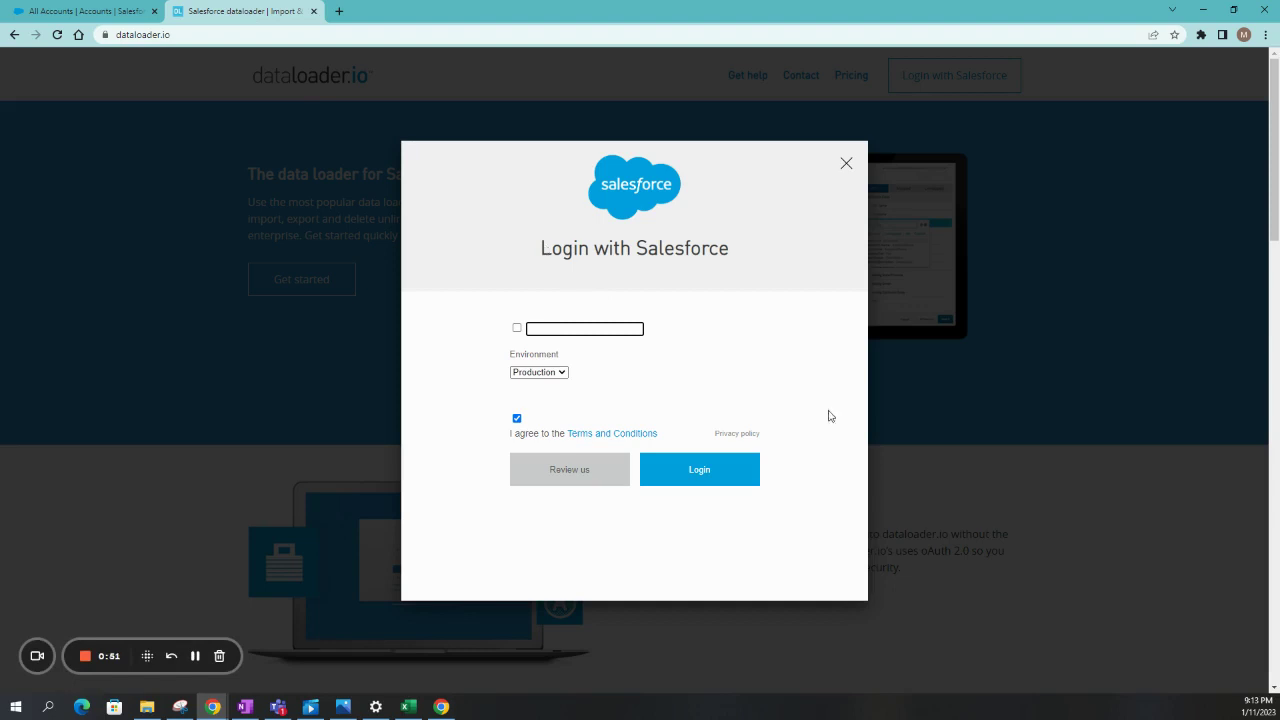
pyautogui.click(745, 478)
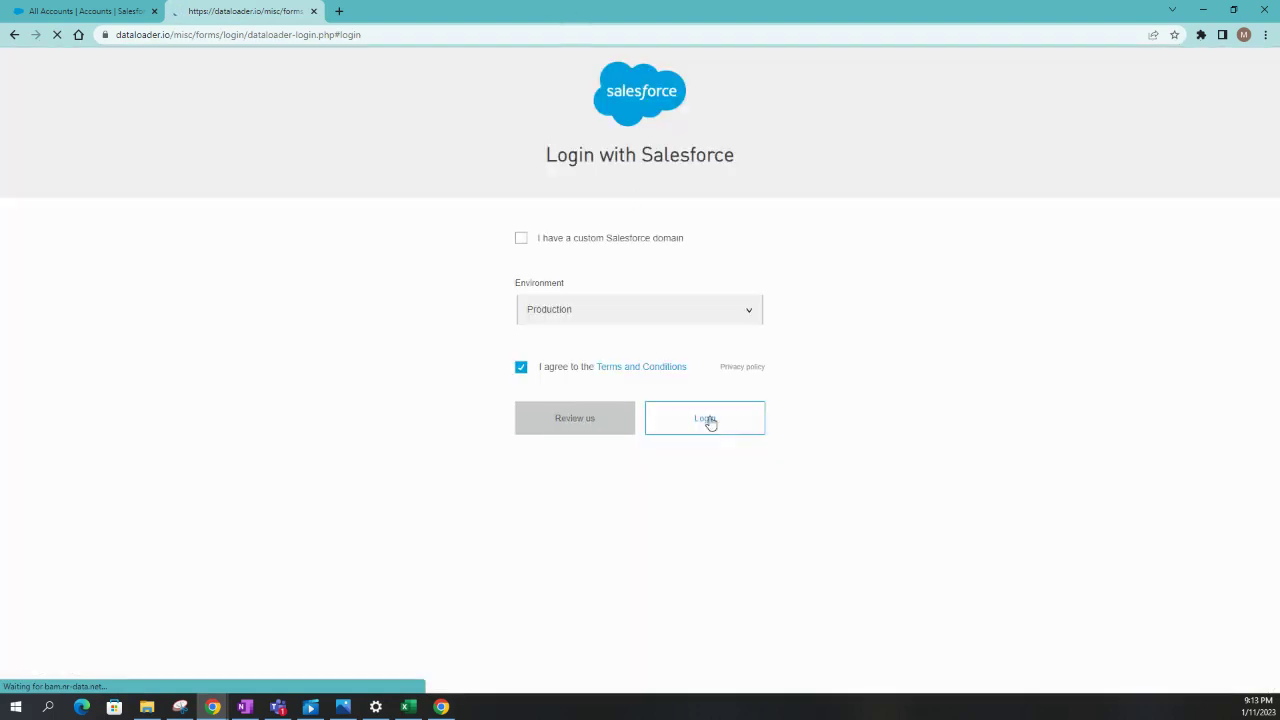
pyautogui.click(710, 423)
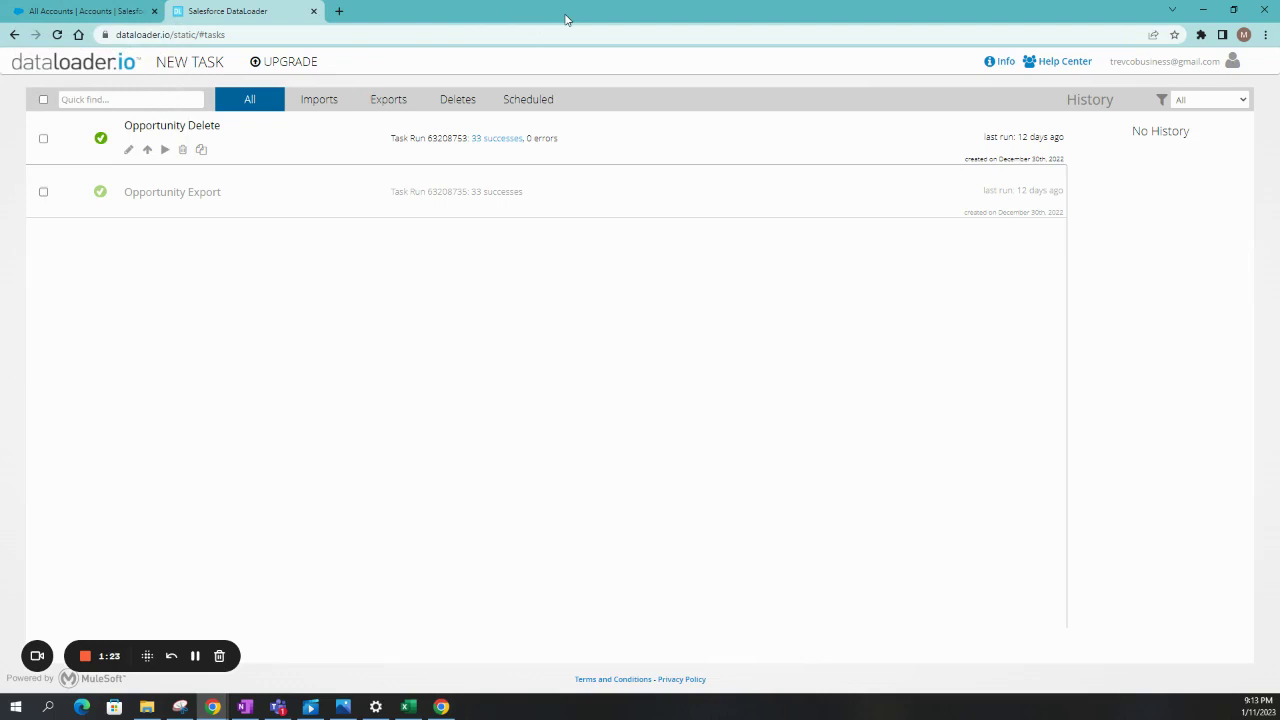
# Create a new export task for the Account object on the default Production connection and proceed to field selection
pyautogui.click(200, 66)
pyautogui.click(194, 128)
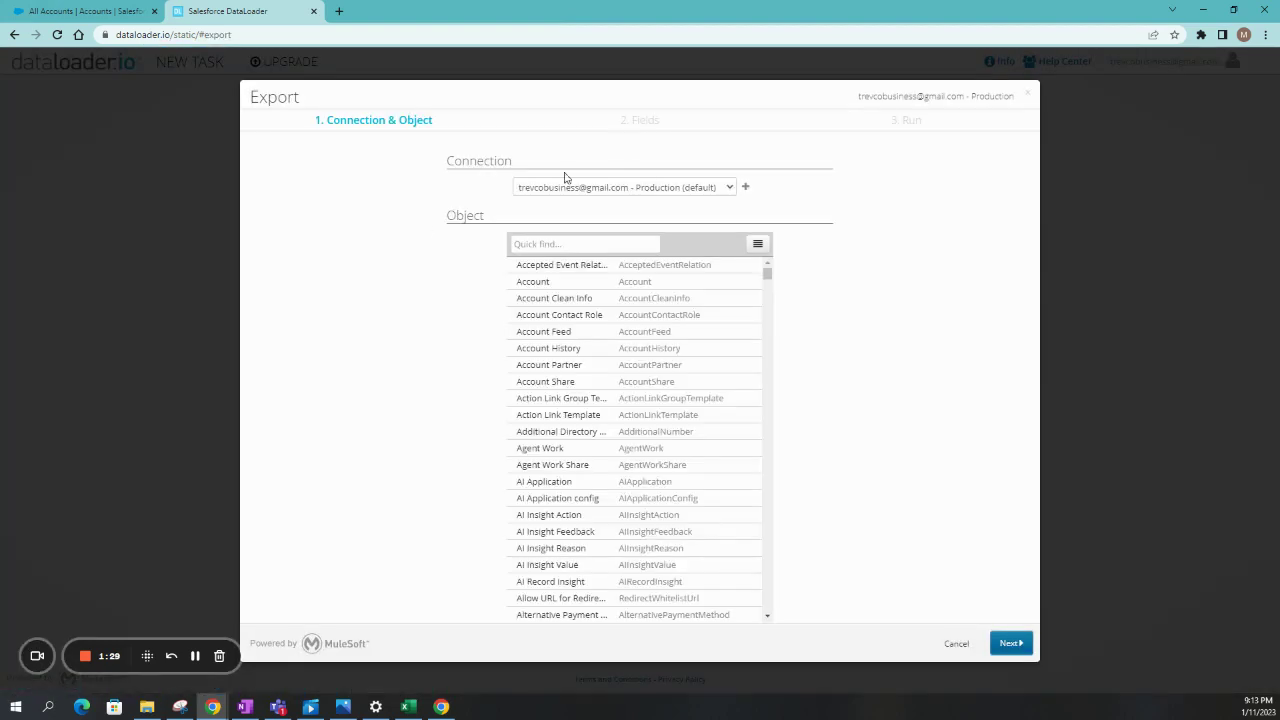
pyautogui.click(534, 284)
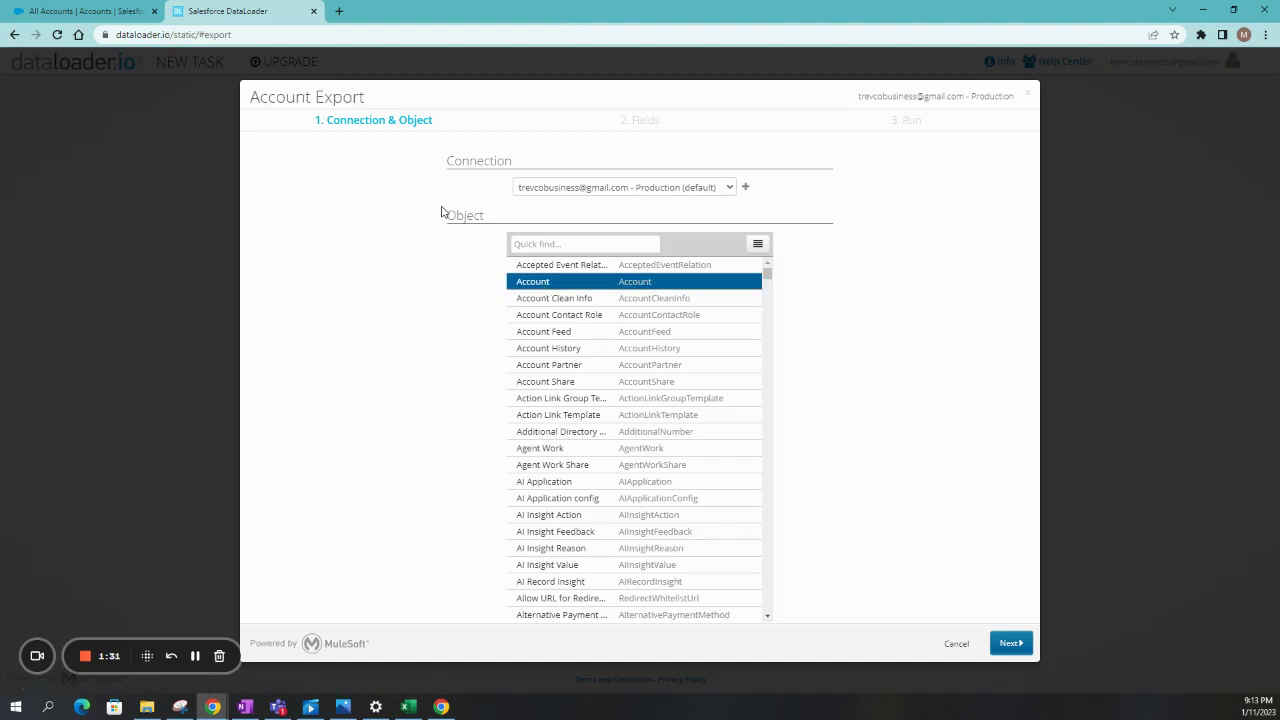
pyautogui.click(1010, 643)
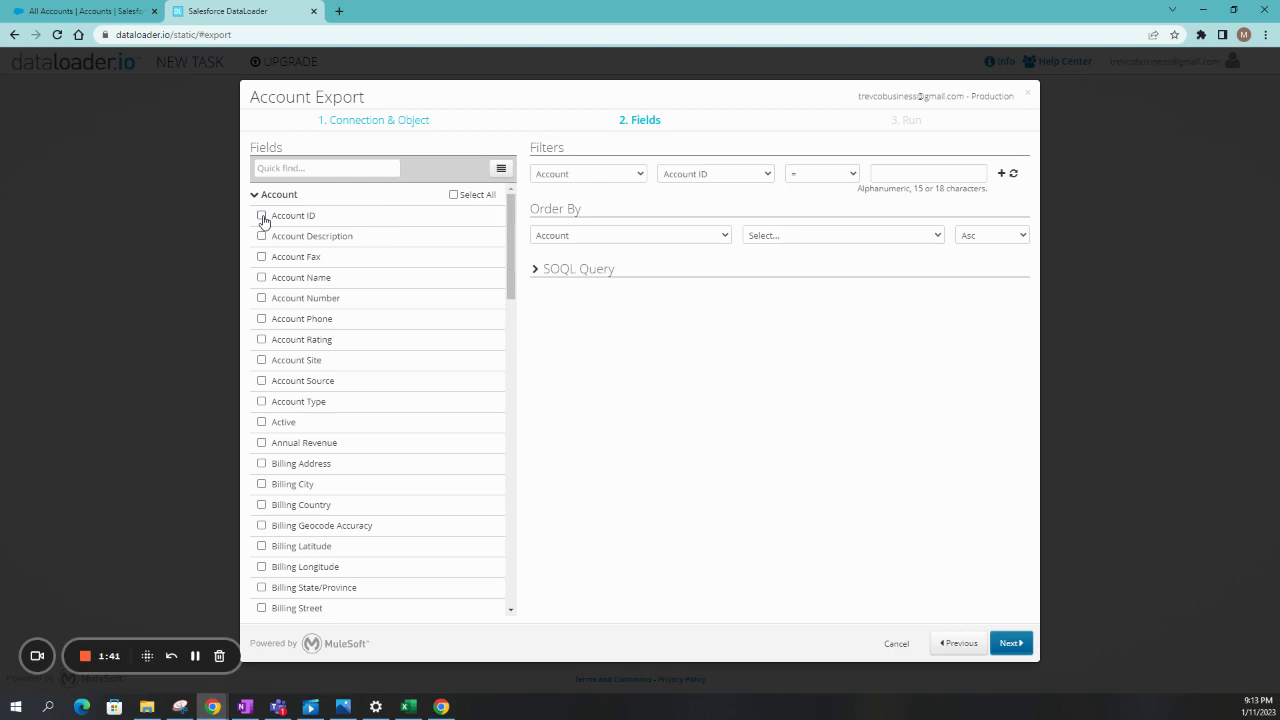
# Include the Account ID, Account Name and Active fields in the account export and proceed to the run summary
pyautogui.click(262, 217)
pyautogui.click(261, 422)
pyautogui.scroll(-2, 351, 457)
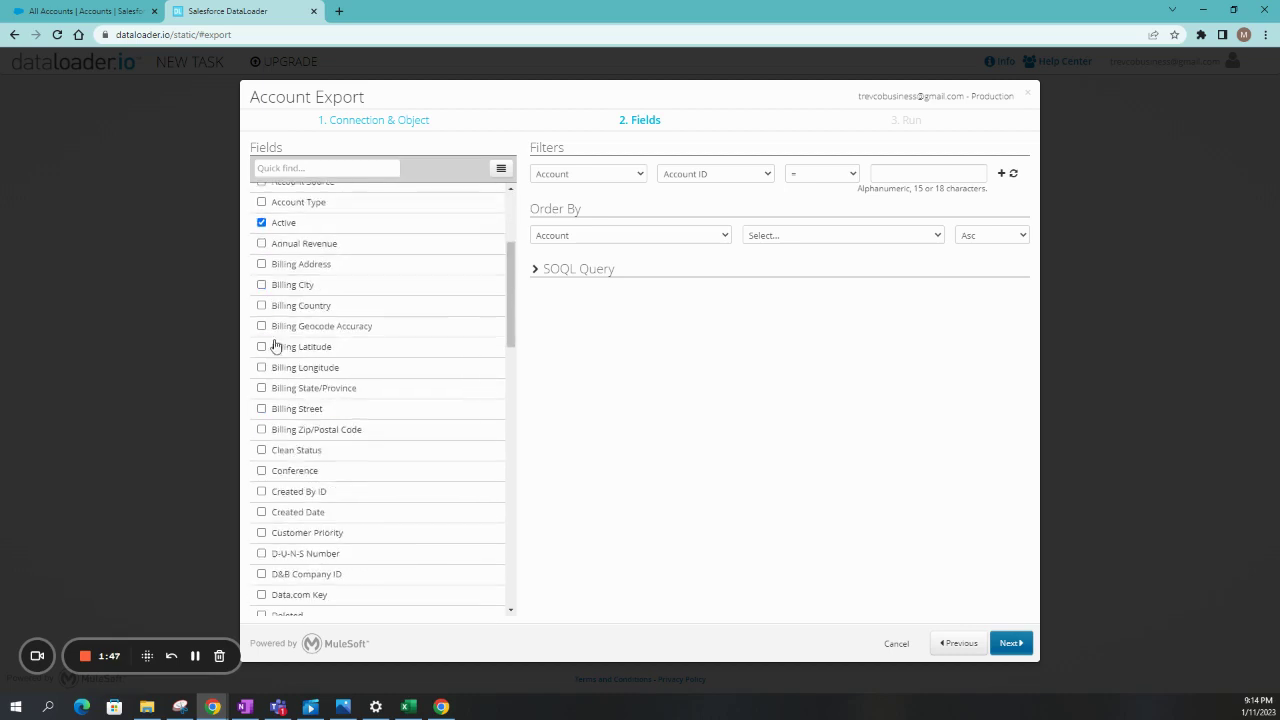
pyautogui.scroll(-1, 280, 335)
pyautogui.scroll(-2, 303, 480)
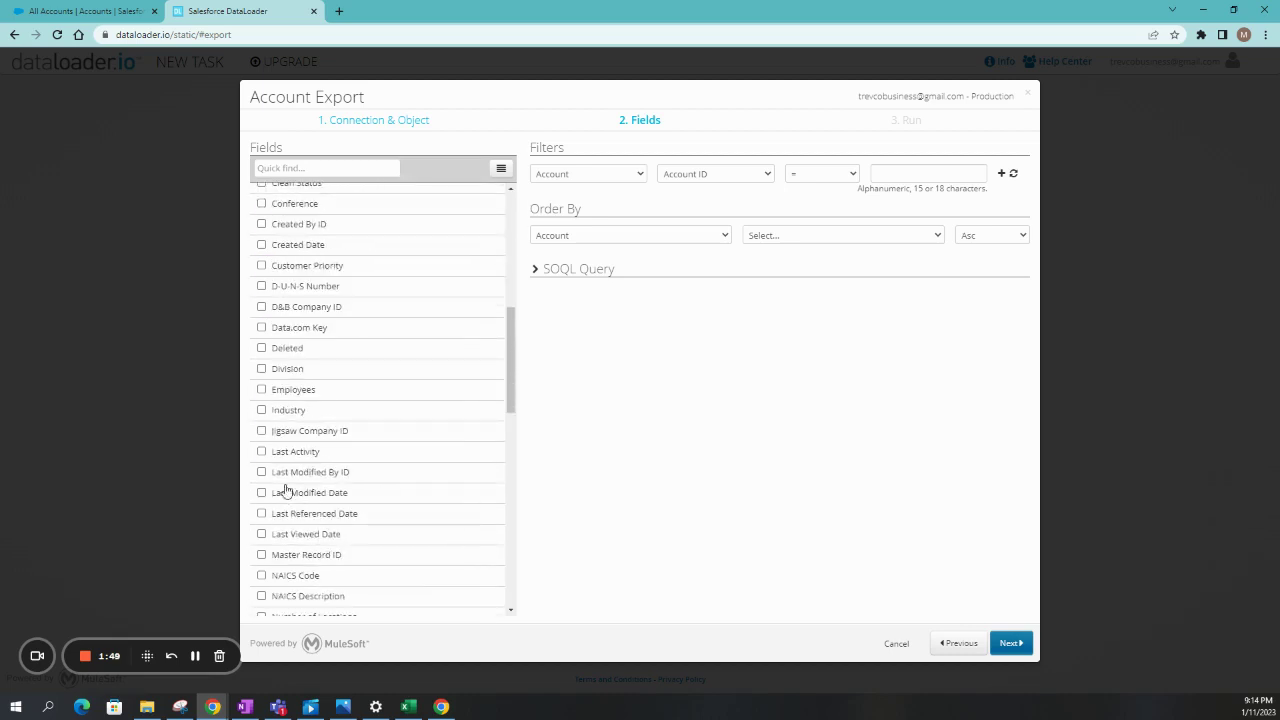
pyautogui.scroll(-1, 285, 490)
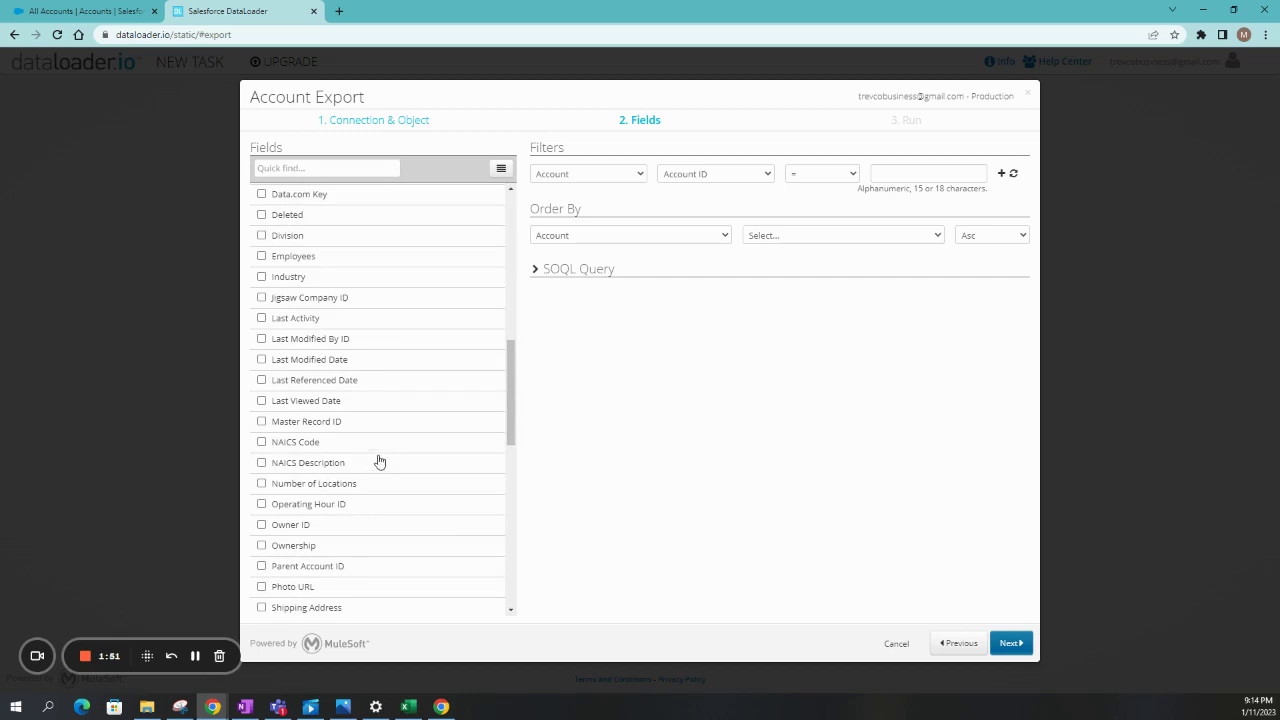
pyautogui.click(195, 655)
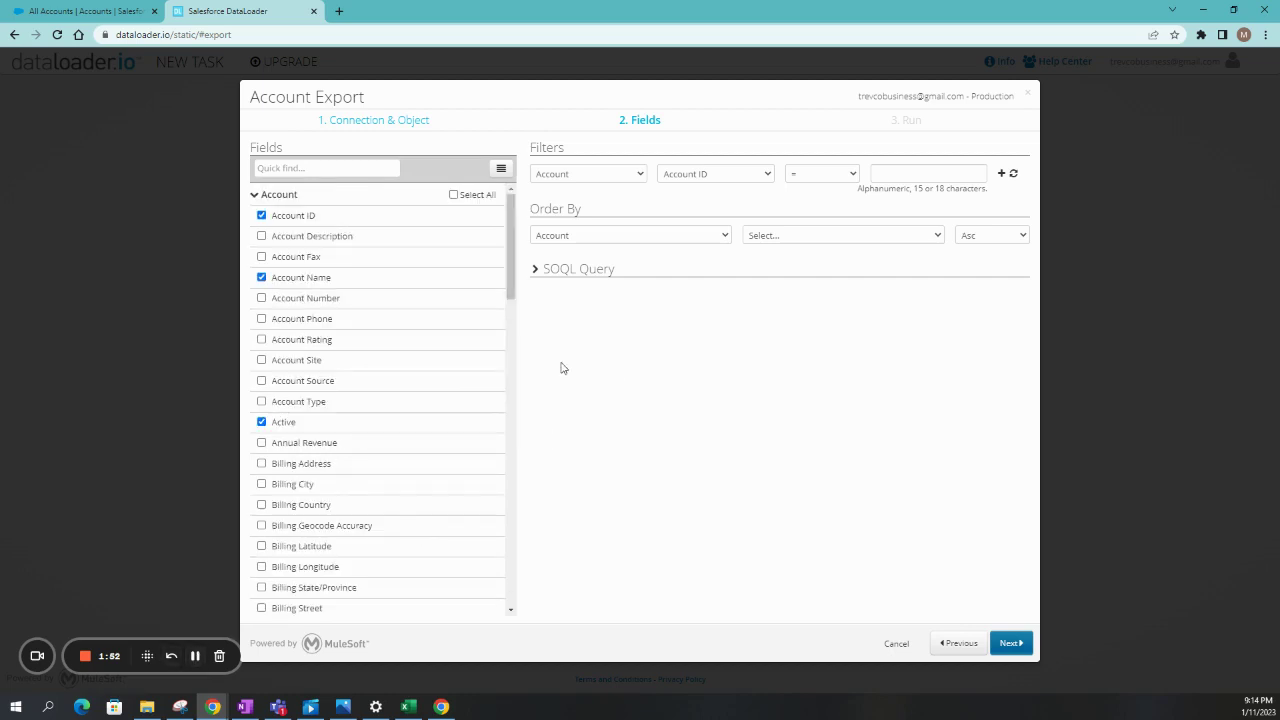
pyautogui.click(1012, 645)
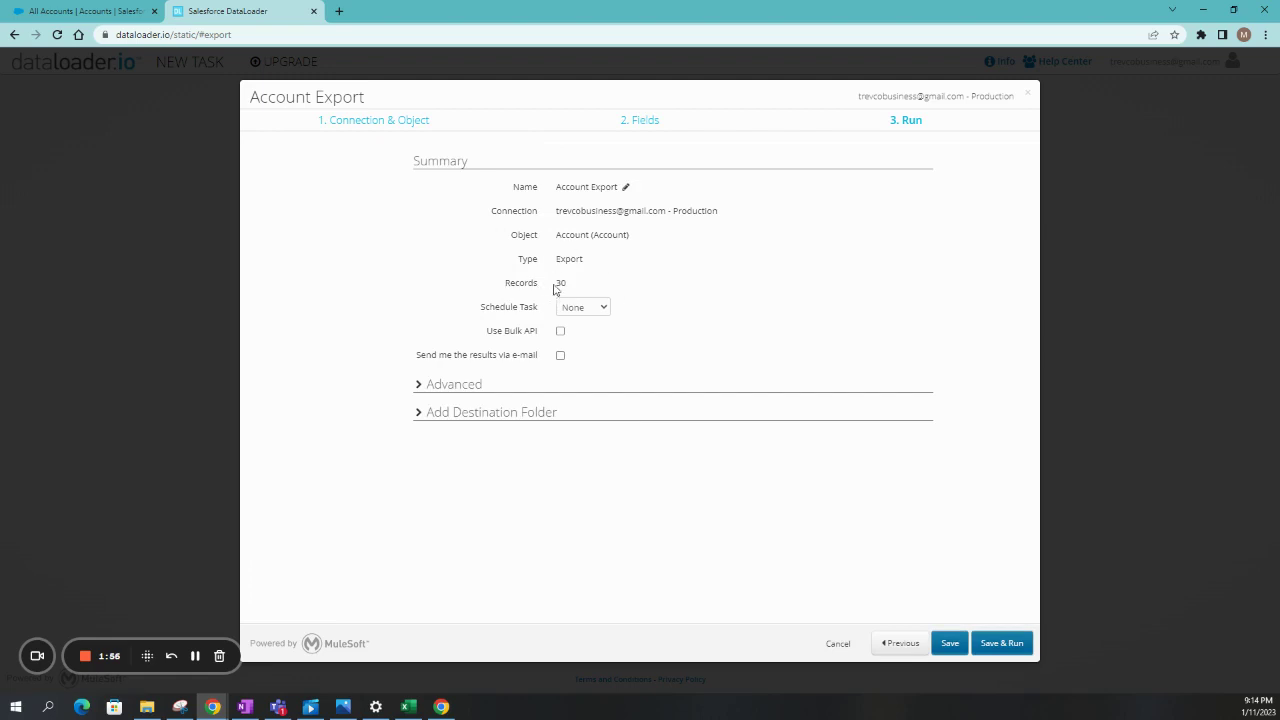
# Check the All Accounts list in Salesforce against the export's record count, and return to the export summary
pyautogui.click(120, 12)
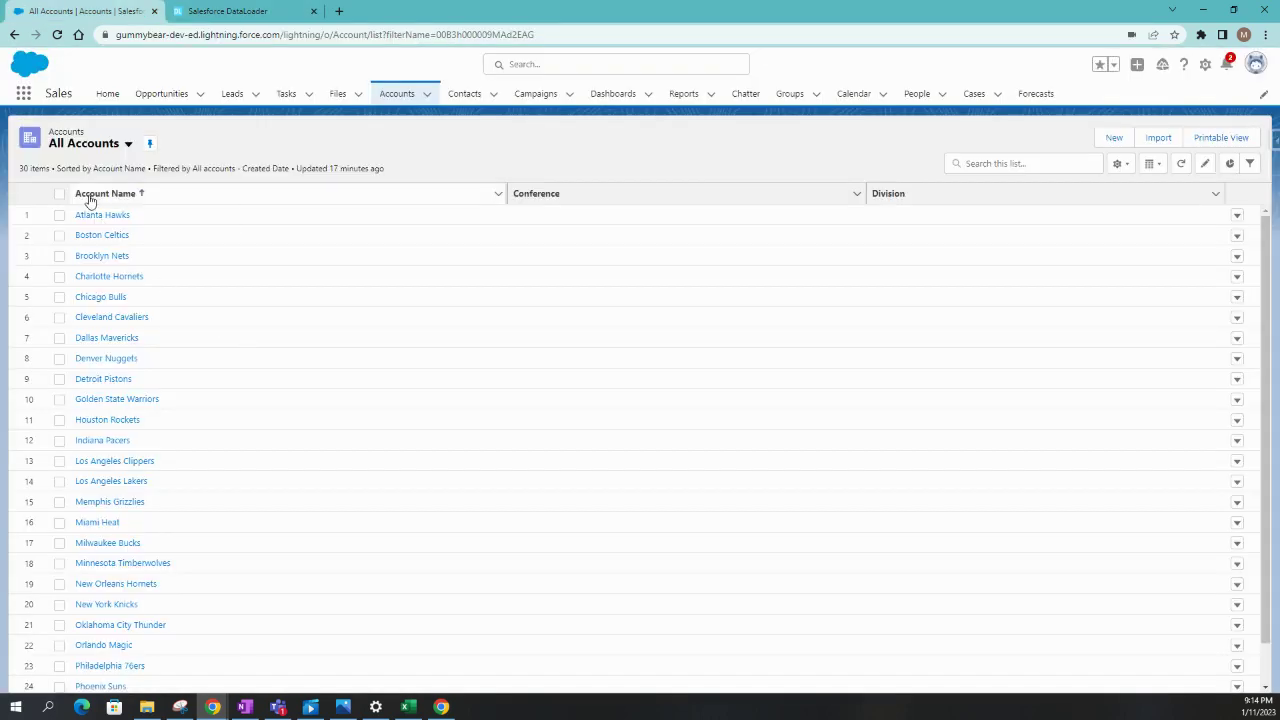
pyautogui.scroll(-3, 143, 489)
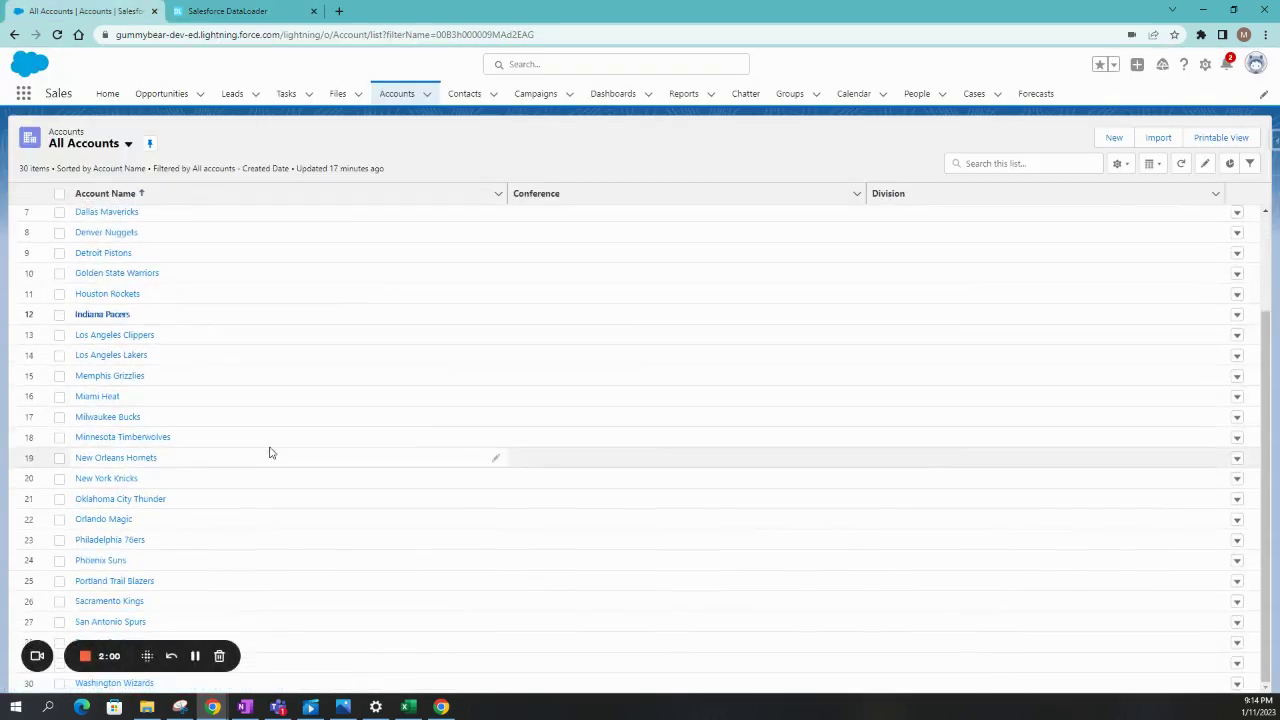
pyautogui.scroll(3, 191, 383)
pyautogui.click(240, 11)
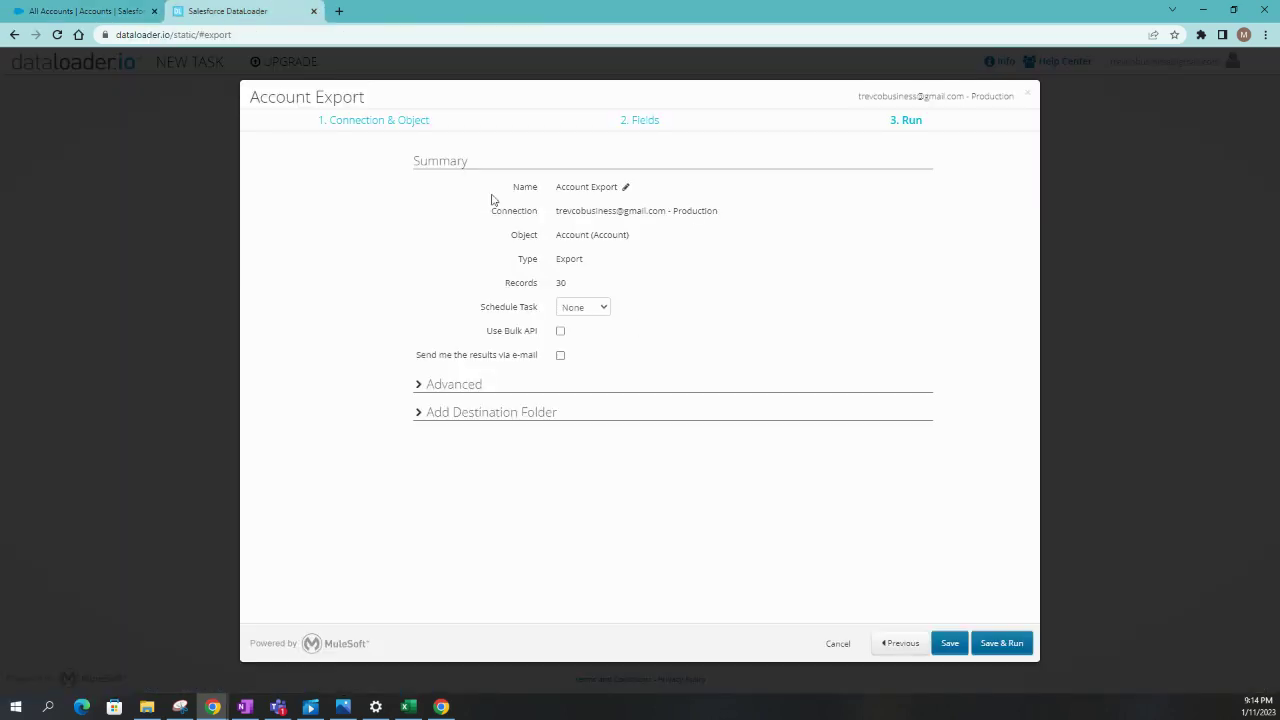
# Save and run the account export, refresh the task list, and download the exported CSV
pyautogui.click(996, 650)
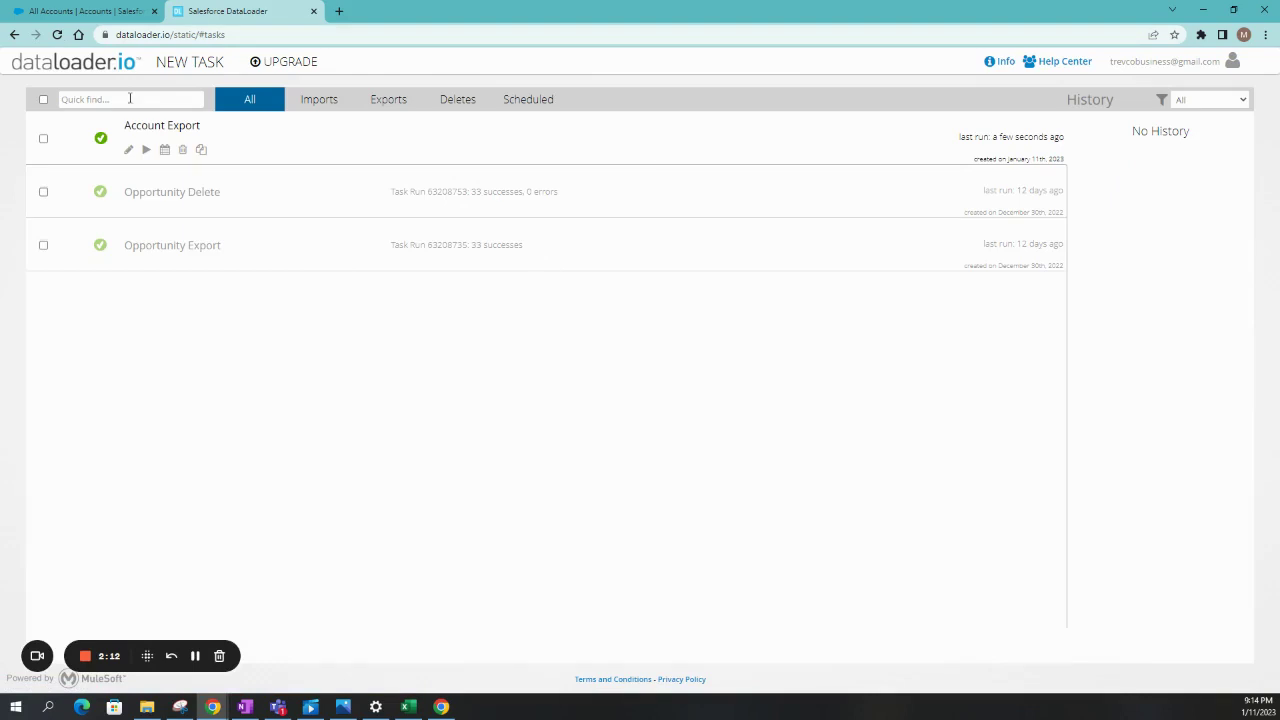
pyautogui.click(58, 36)
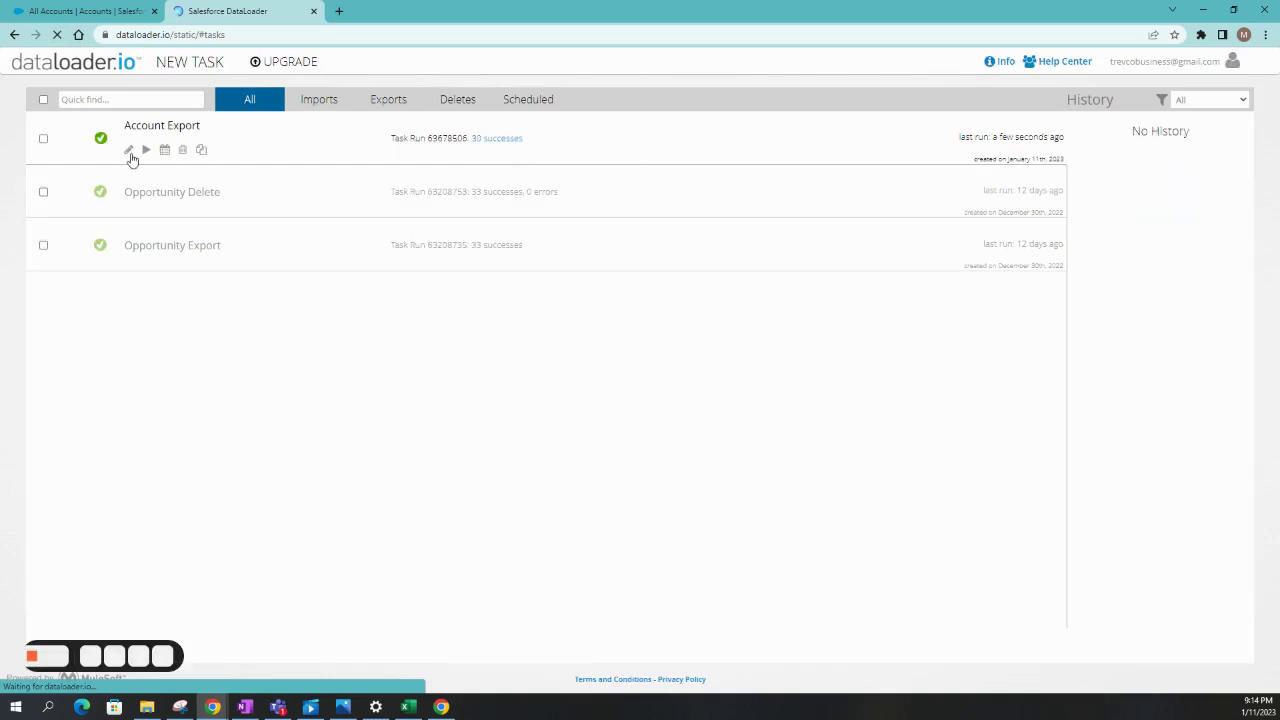
pyautogui.click(490, 139)
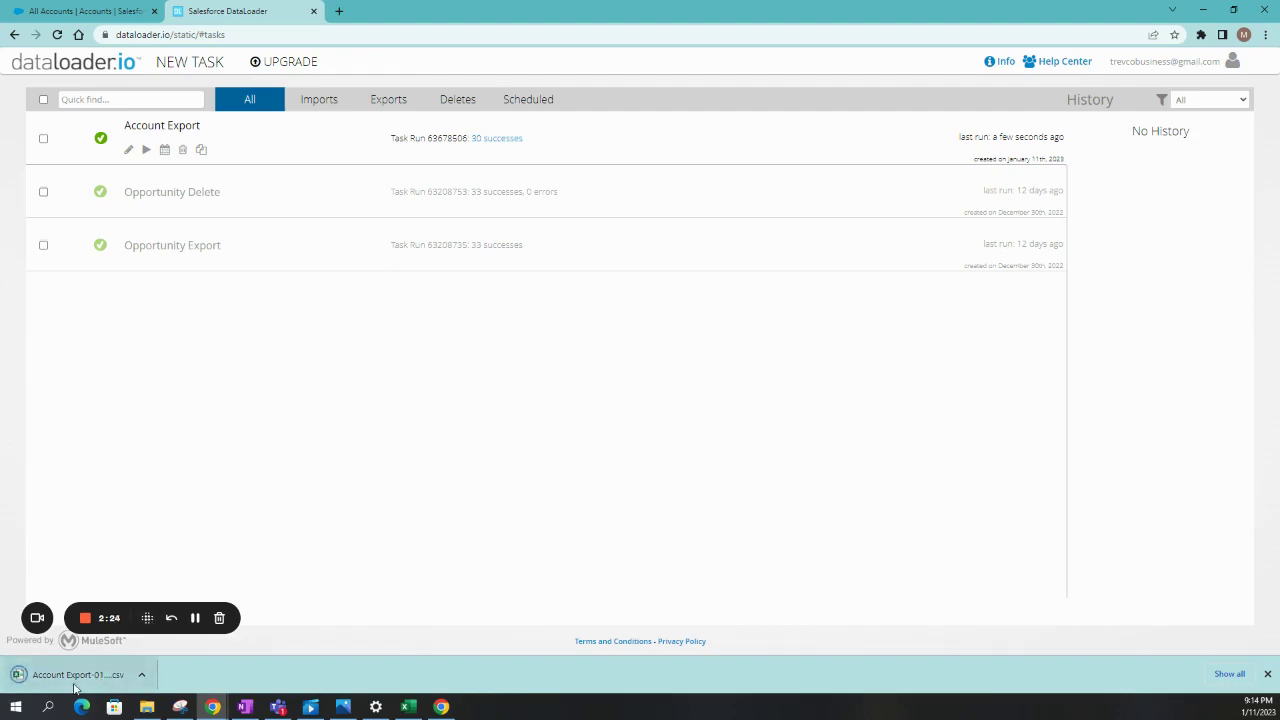
# Open the exported account CSV in Excel and add the headers Conference in C1 and Division in D1
pyautogui.moveTo(78, 674)
pyautogui.mouseDown()
pyautogui.moveTo(224, 626)
pyautogui.moveTo(100, 666)
pyautogui.mouseUp()
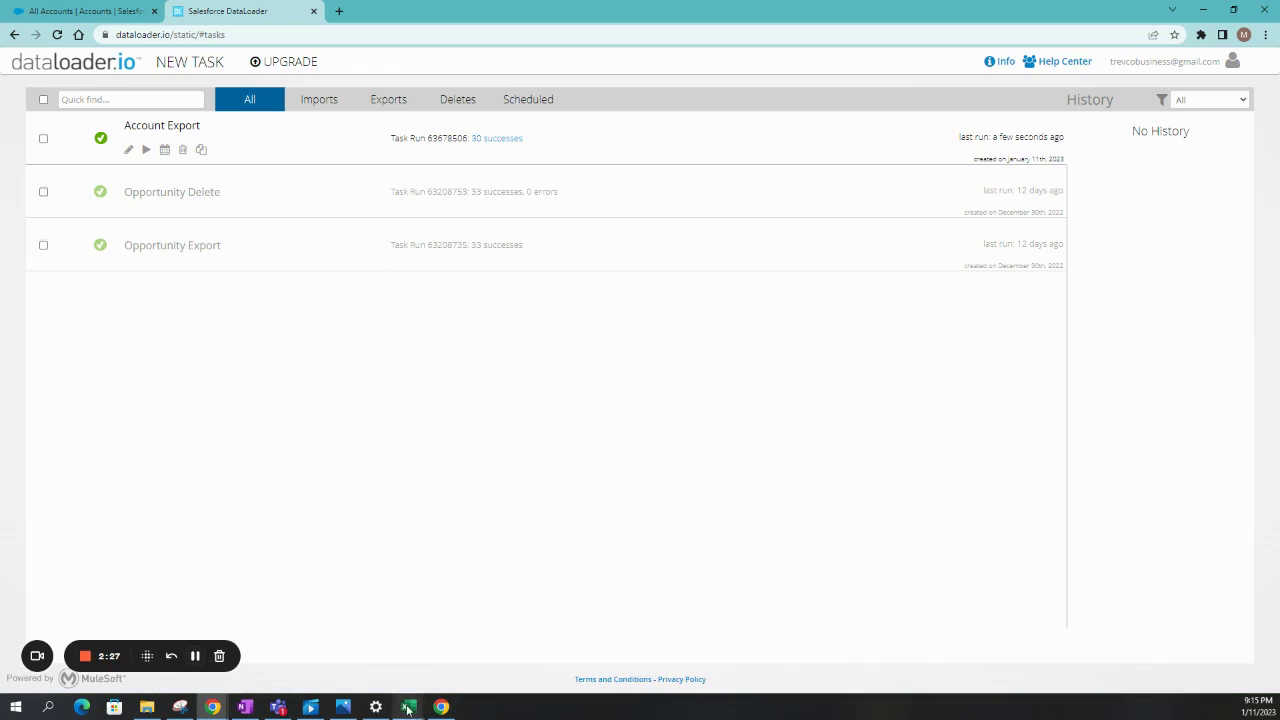
pyautogui.moveTo(408, 706)
pyautogui.click(452, 655)
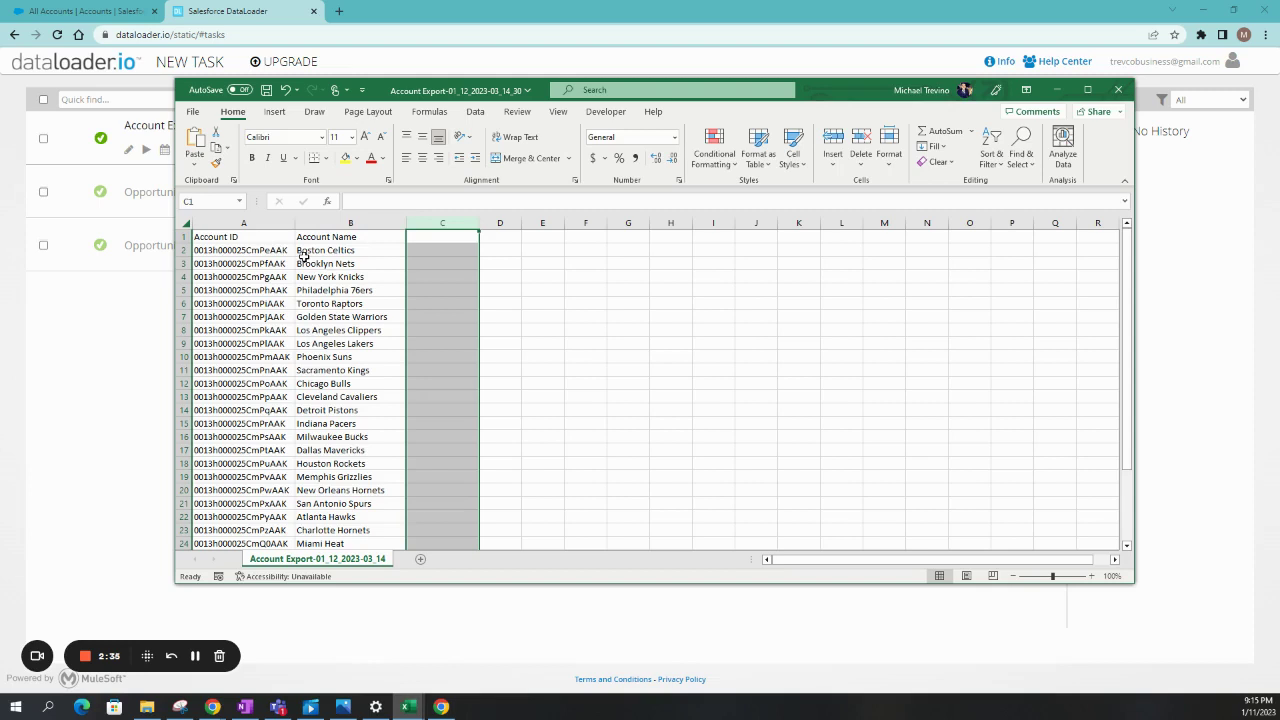
pyautogui.click(459, 240)
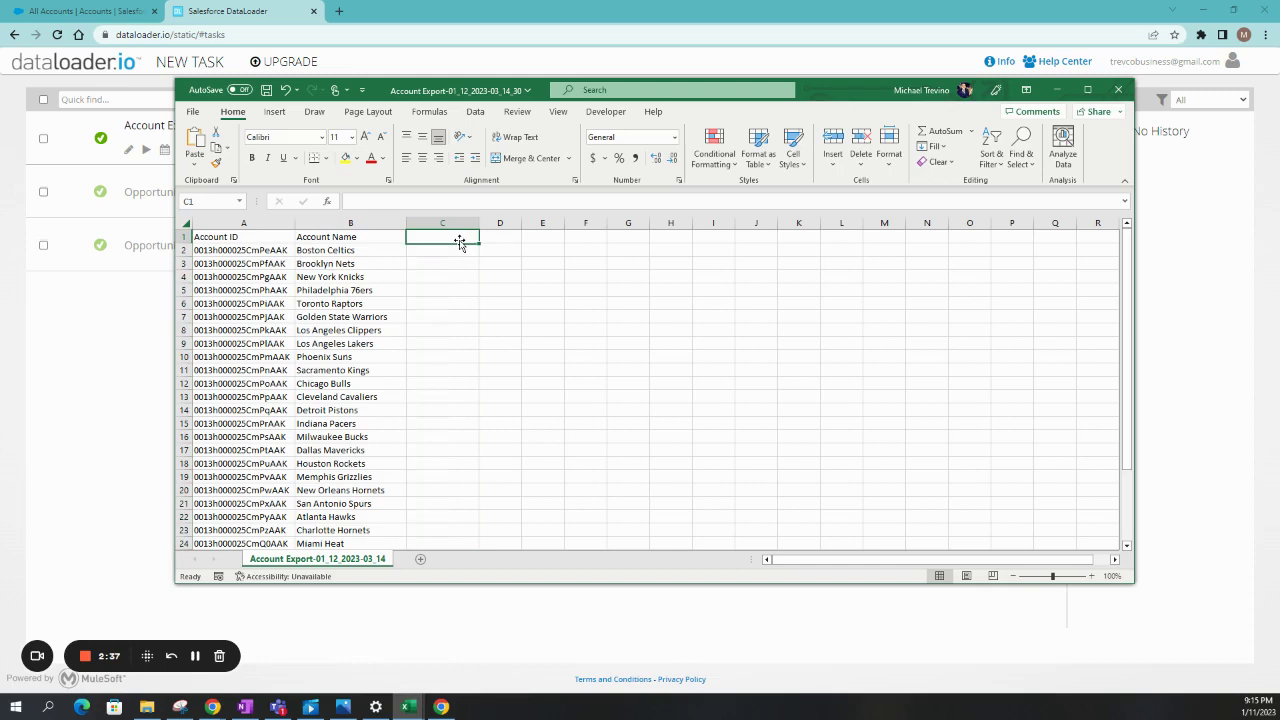
pyautogui.write('Conference')
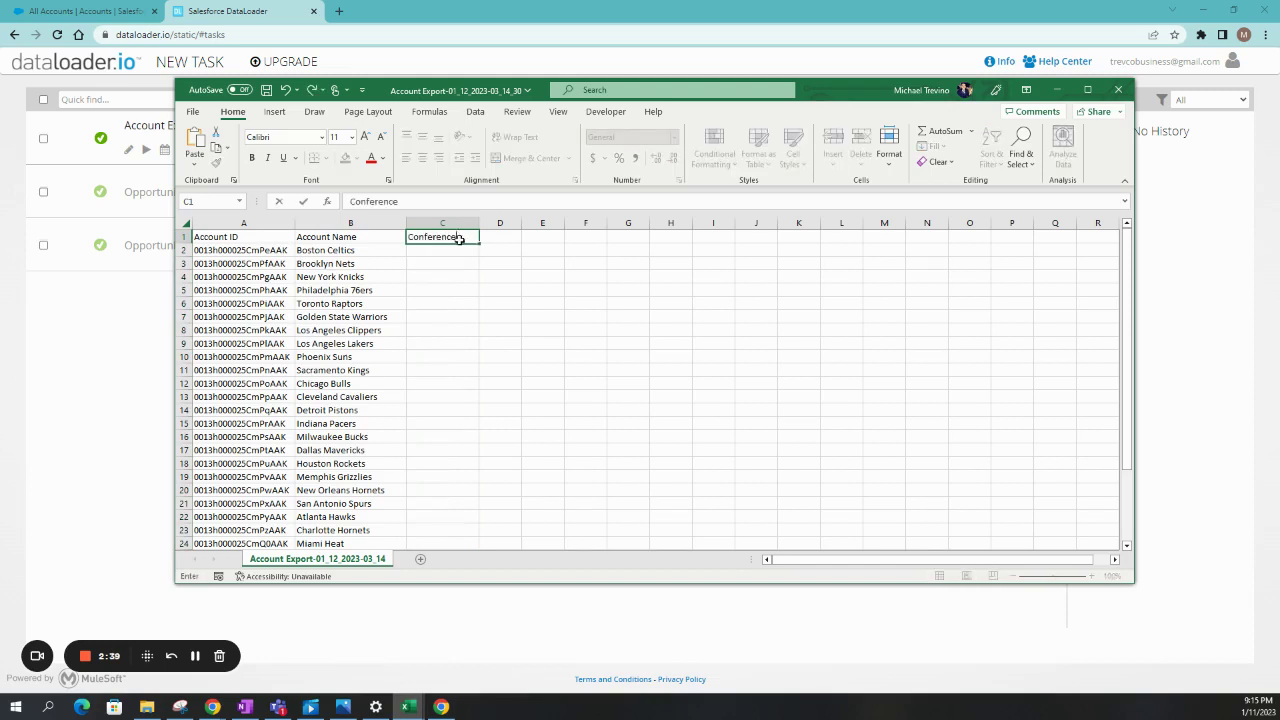
pyautogui.press('Tab')
pyautogui.write('Division')
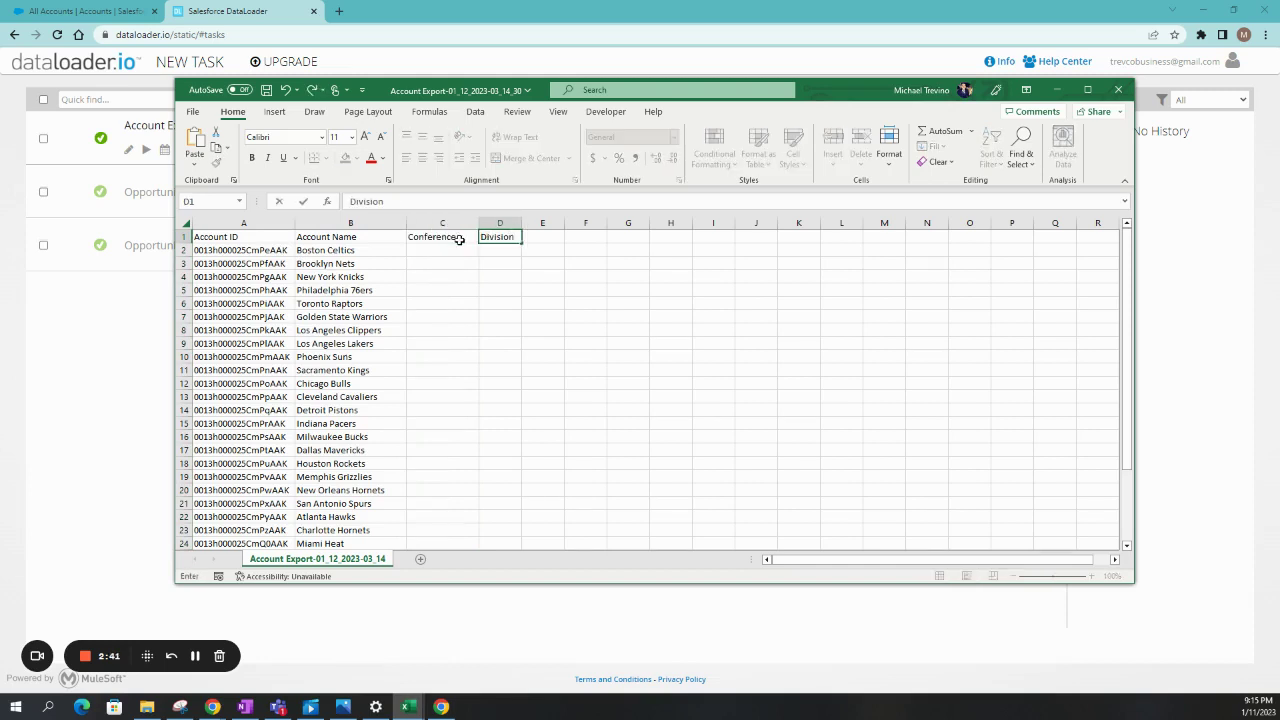
pyautogui.click(449, 251)
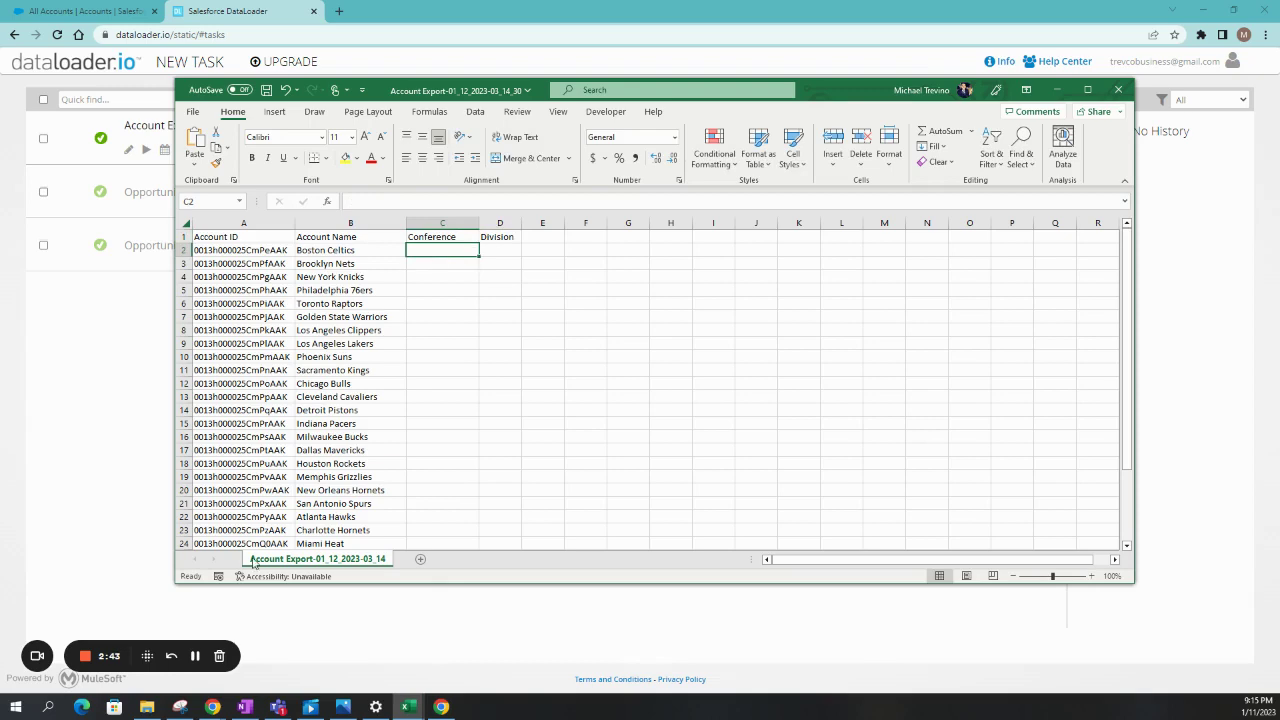
pyautogui.click(195, 656)
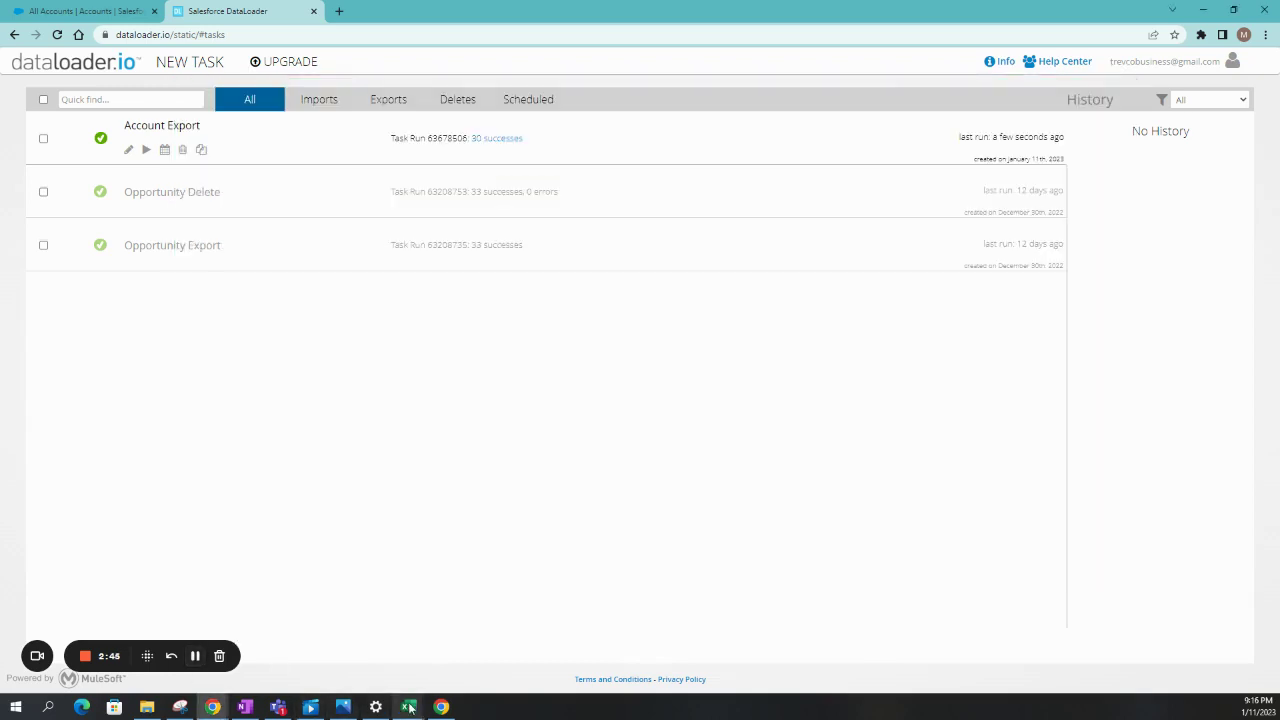
# Return to the account CSV in Excel and fit the Conference and Division column widths to their contents
pyautogui.moveTo(408, 707)
pyautogui.click(470, 662)
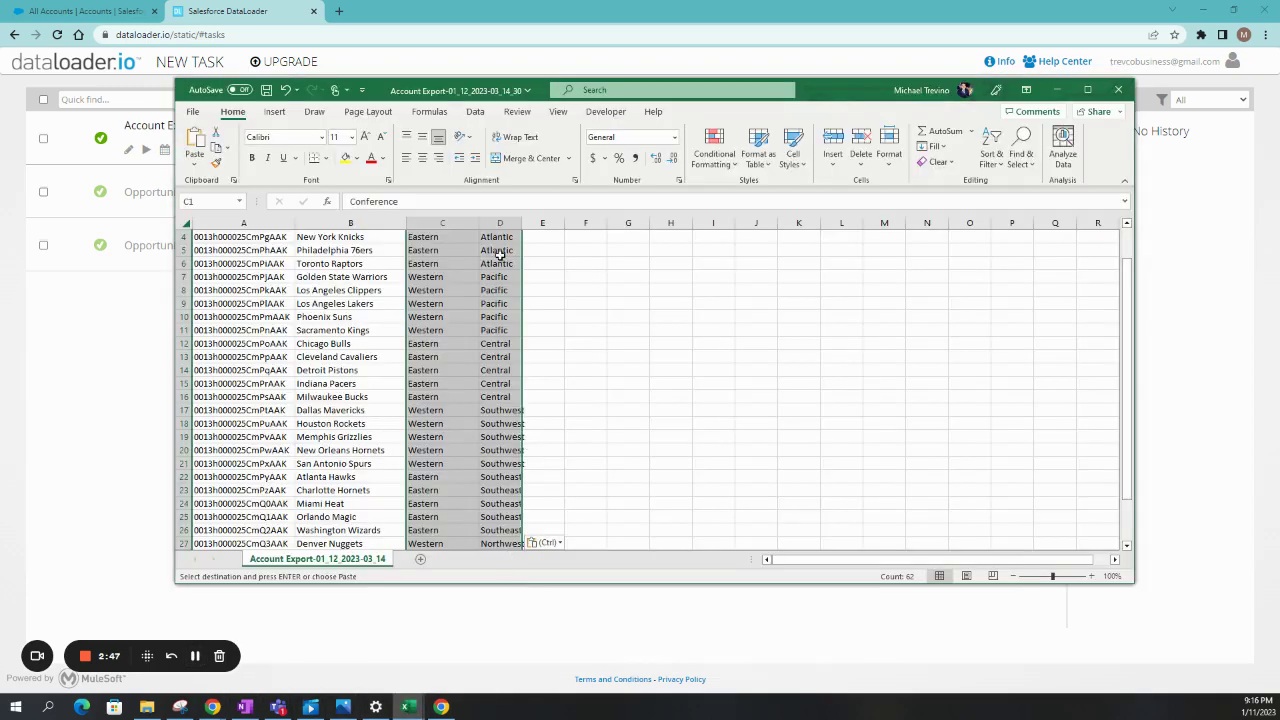
pyautogui.scroll(1, 282, 282)
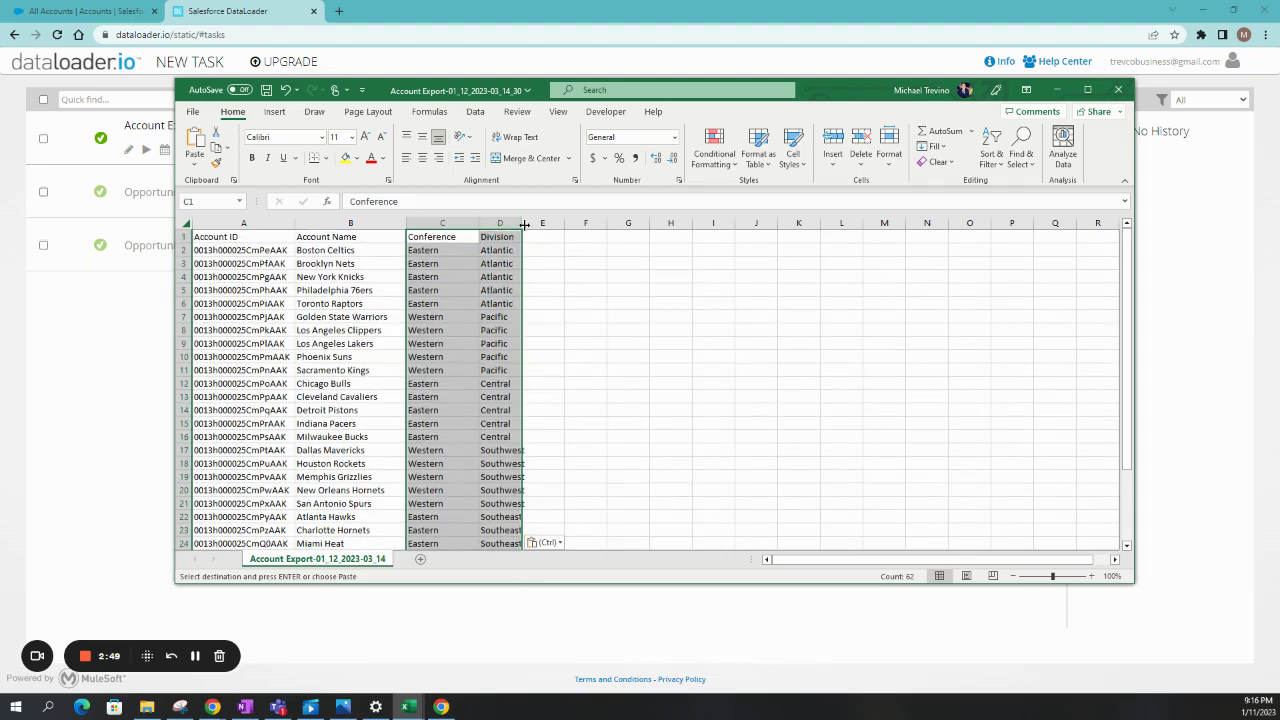
pyautogui.moveTo(521, 222); pyautogui.dragTo(490, 222)
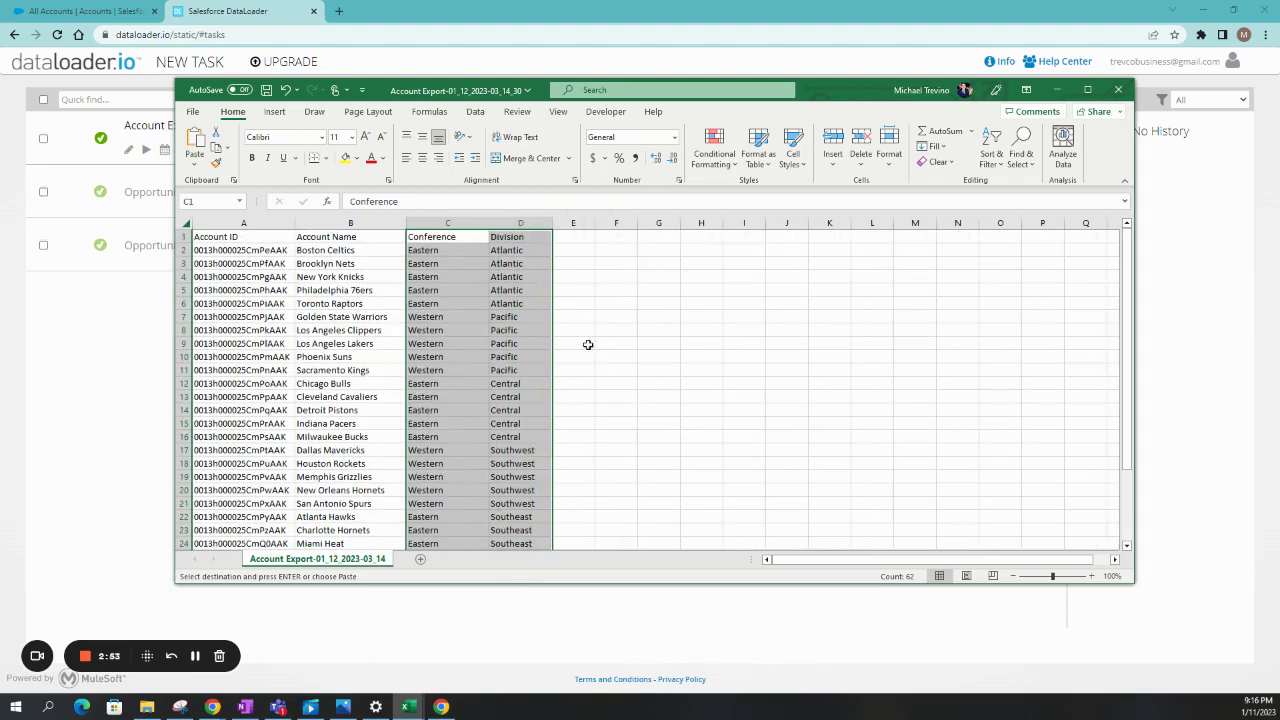
# Review the Conference and Division values entered for every account in the CSV
pyautogui.click(505, 252)
pyautogui.scroll(-2, 502, 417)
pyautogui.scroll(2, 502, 417)
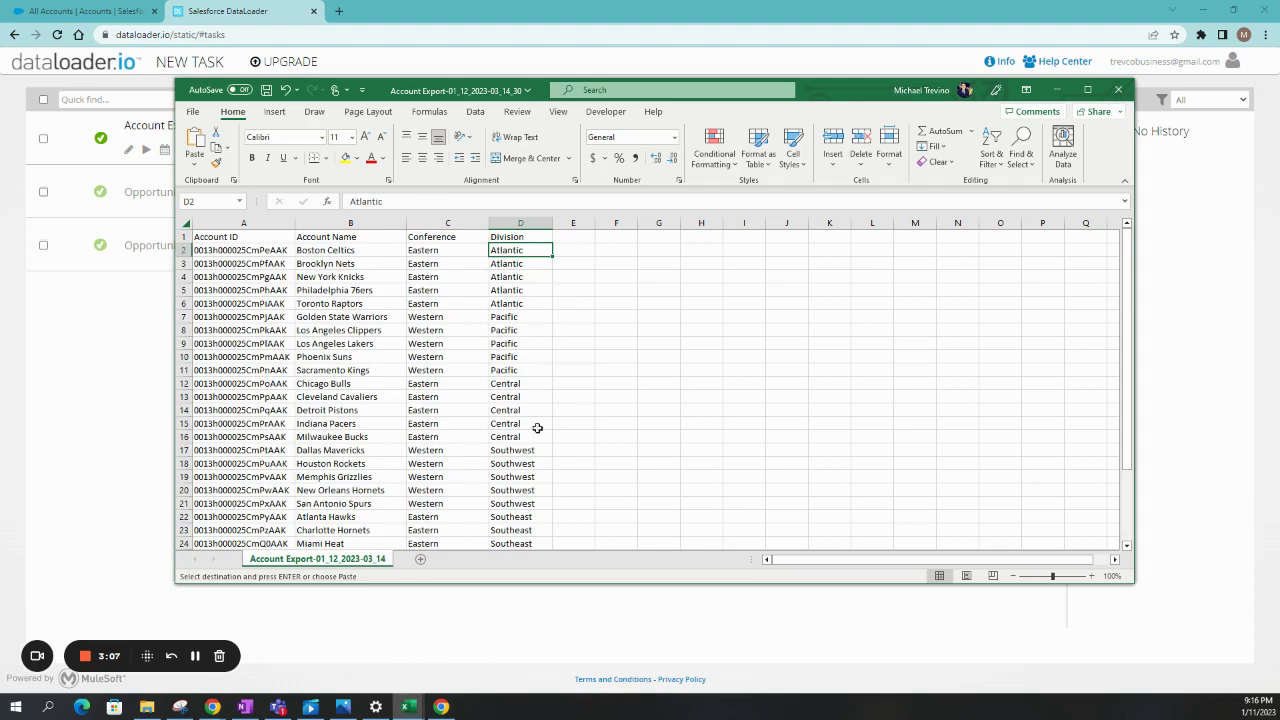
pyautogui.scroll(-3, 503, 371)
pyautogui.scroll(3, 506, 417)
pyautogui.click(186, 672)
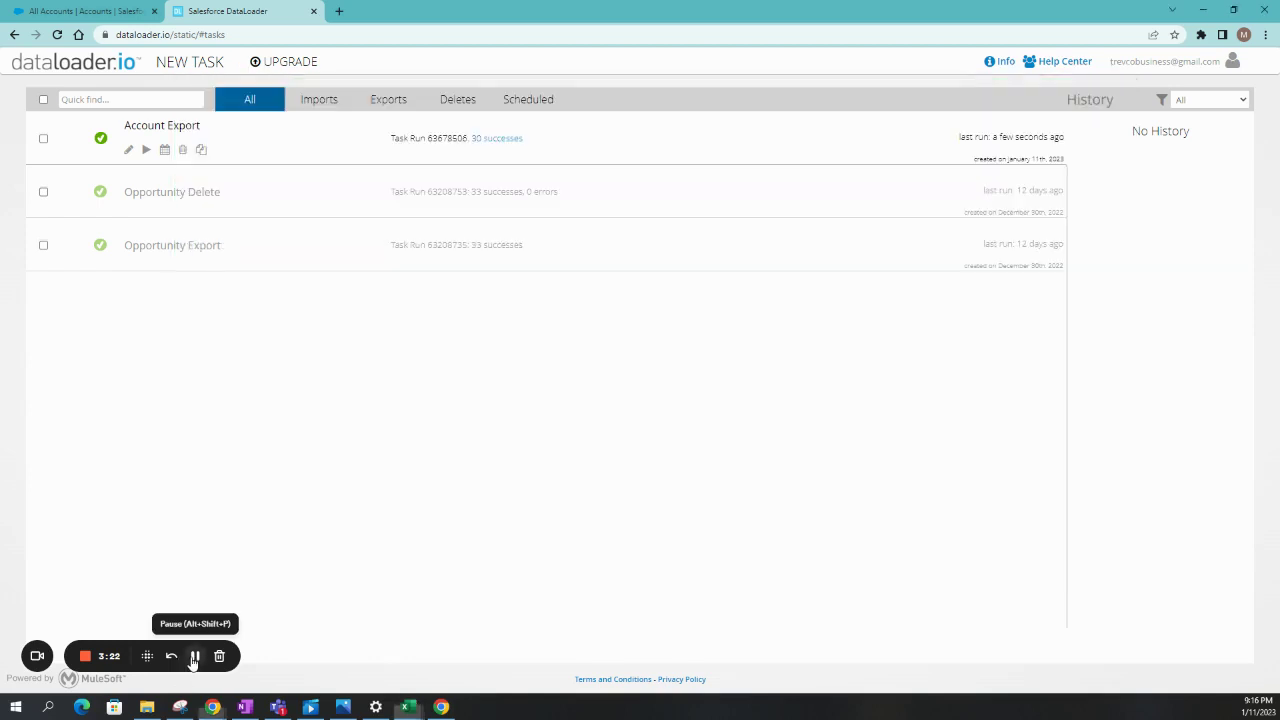
# Create a new import task in dataloader.io with the Upsert operation on the Account object and proceed to file selection
pyautogui.click(194, 64)
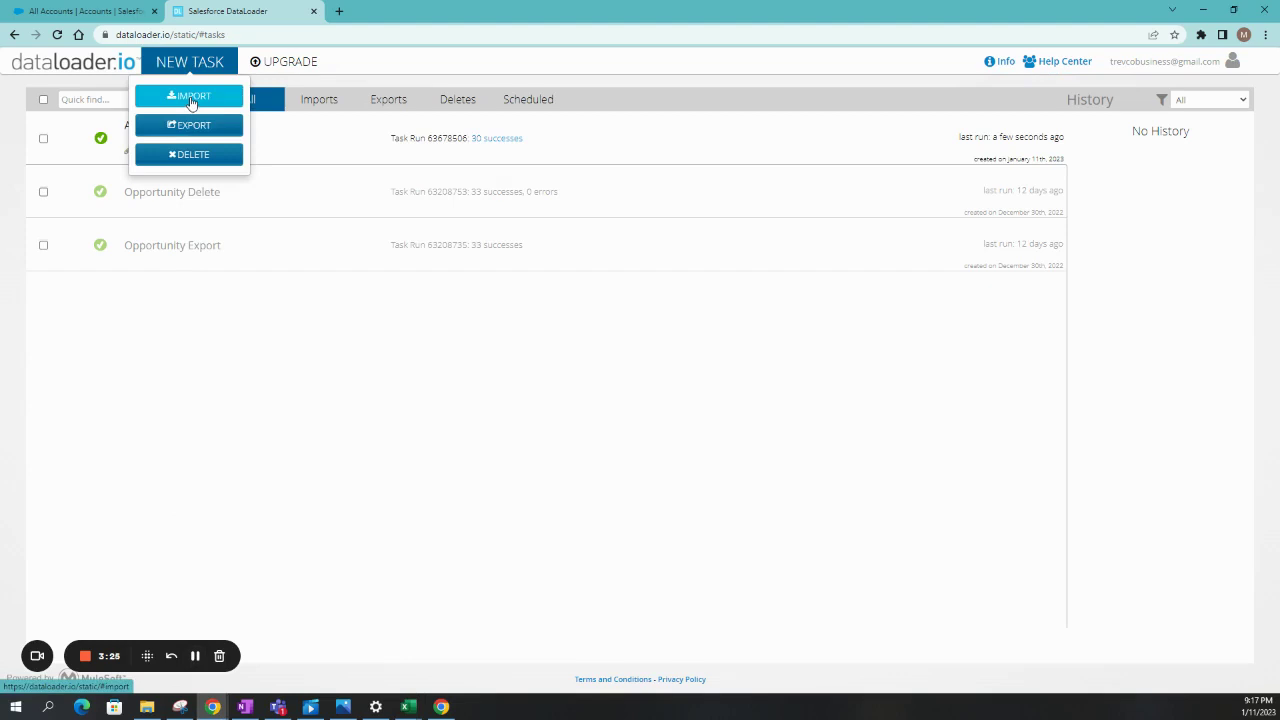
pyautogui.click(190, 97)
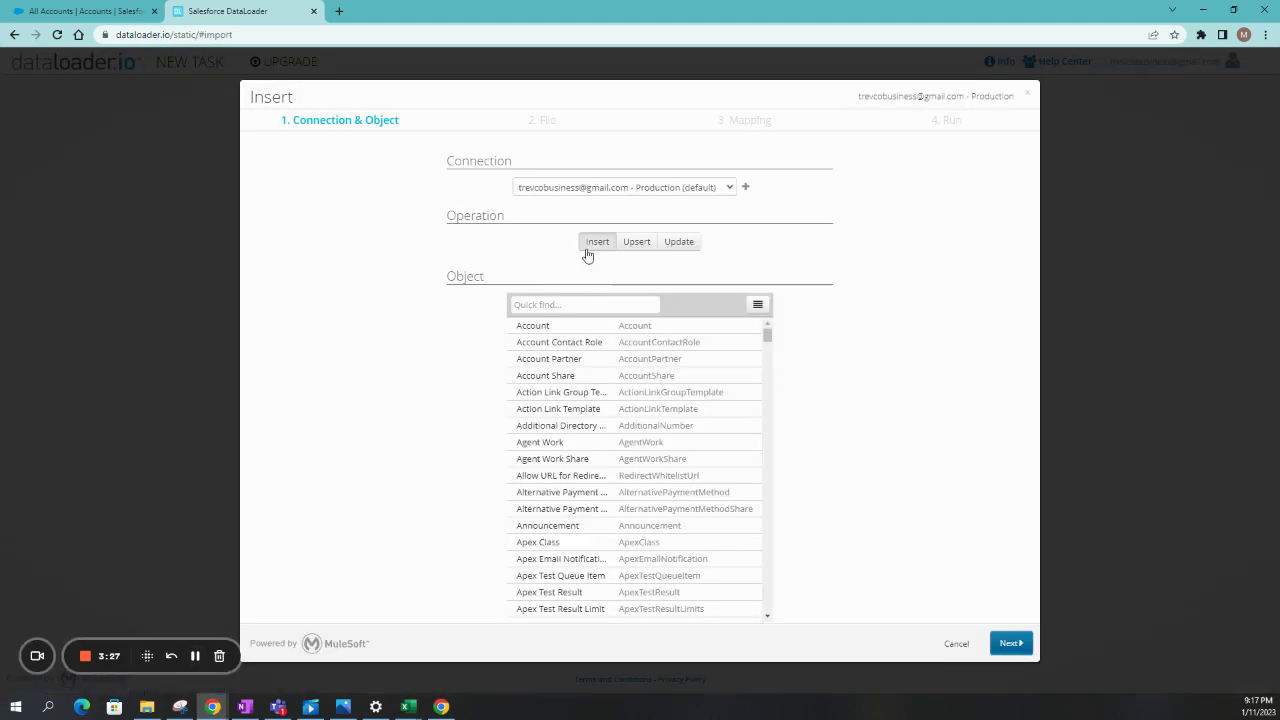
pyautogui.click(637, 242)
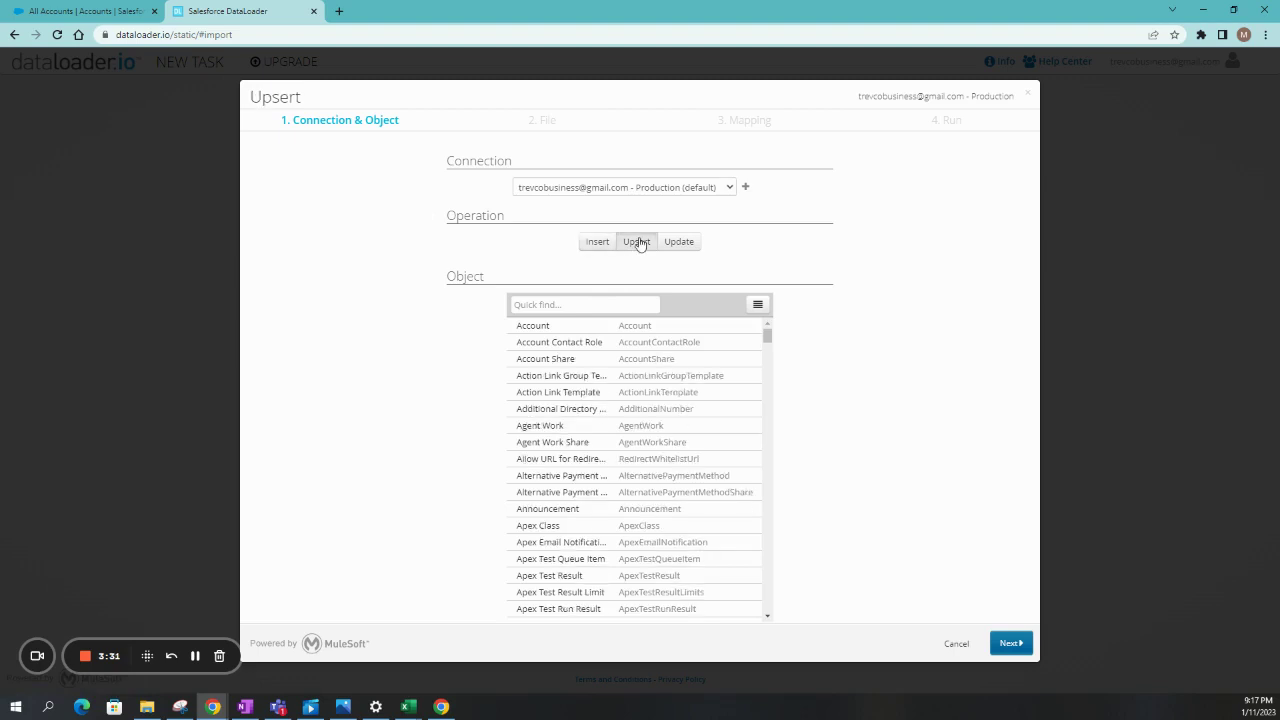
pyautogui.click(545, 327)
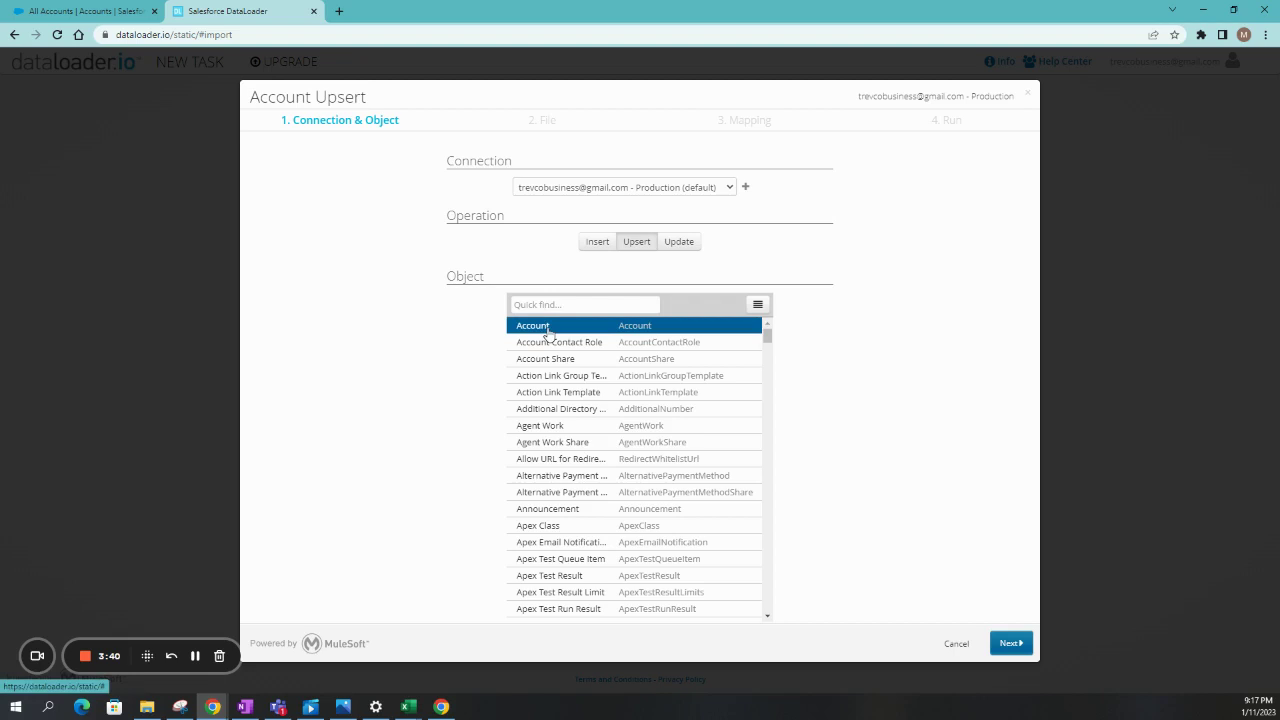
pyautogui.click(1009, 644)
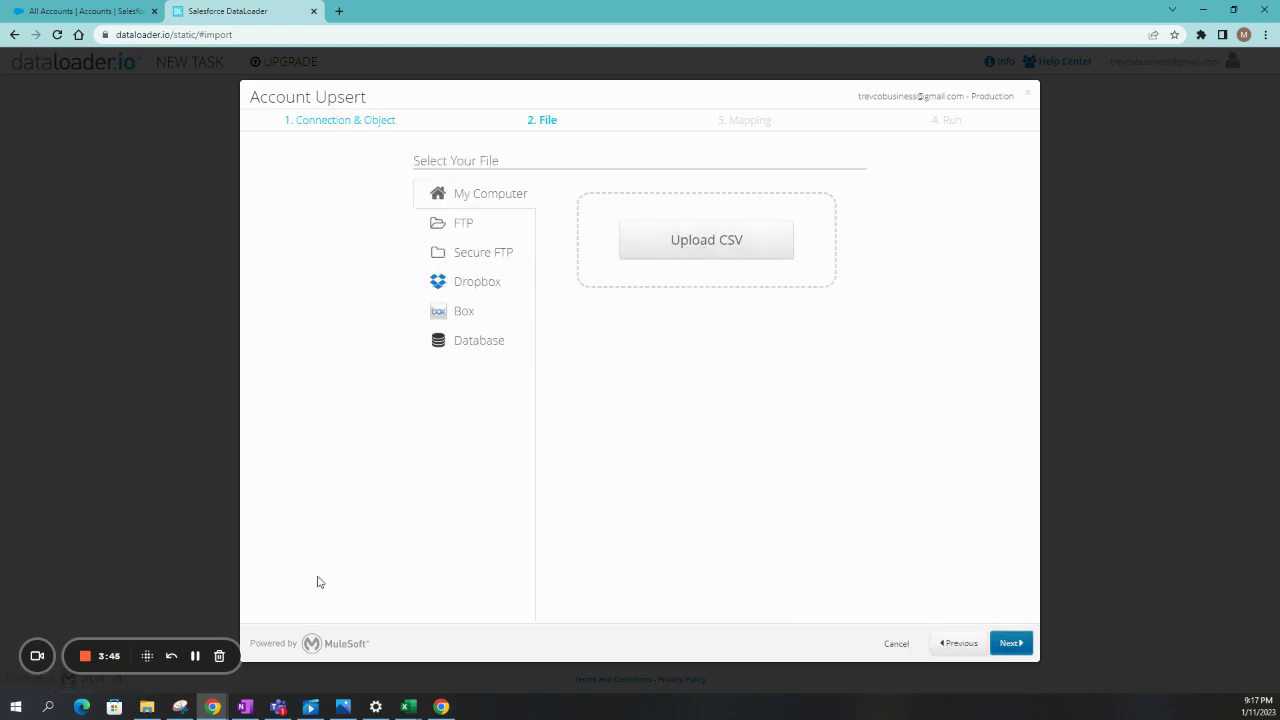
pyautogui.click(206, 653)
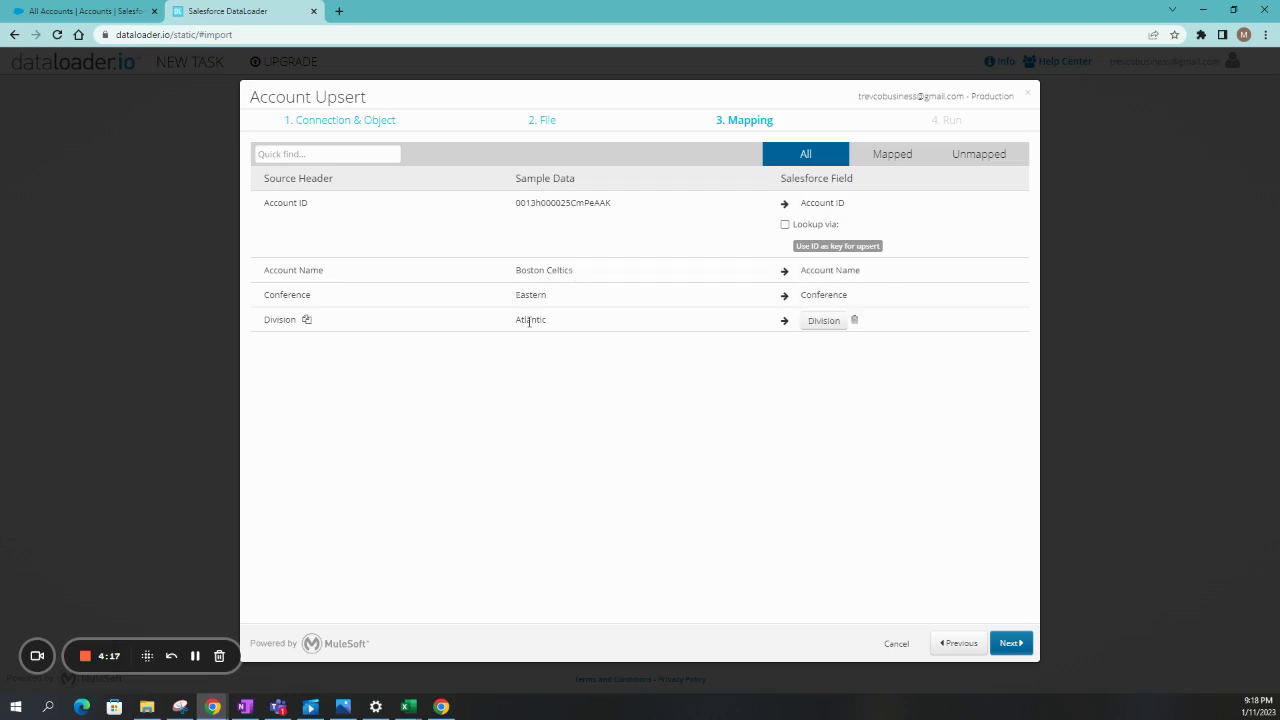
# Accept the field mapping, save and run the Account Upsert task with confirmation, and reload the task list to check its result
pyautogui.click(1010, 643)
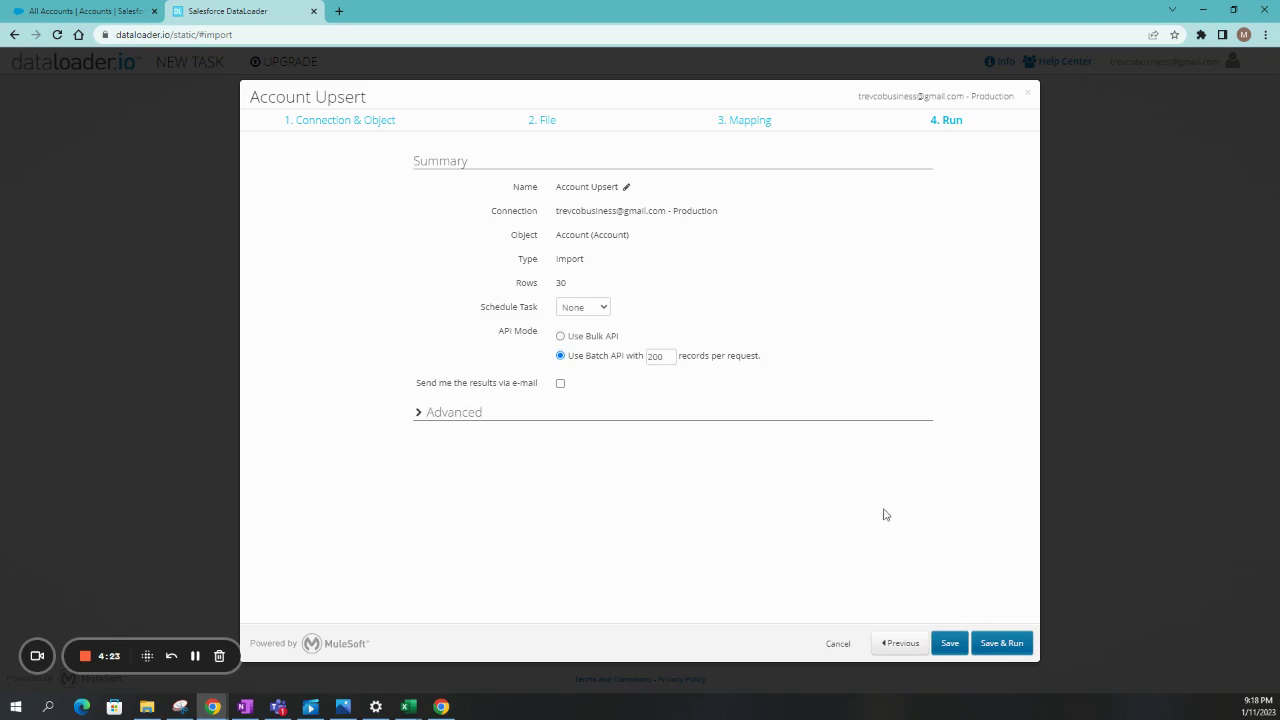
pyautogui.click(1003, 645)
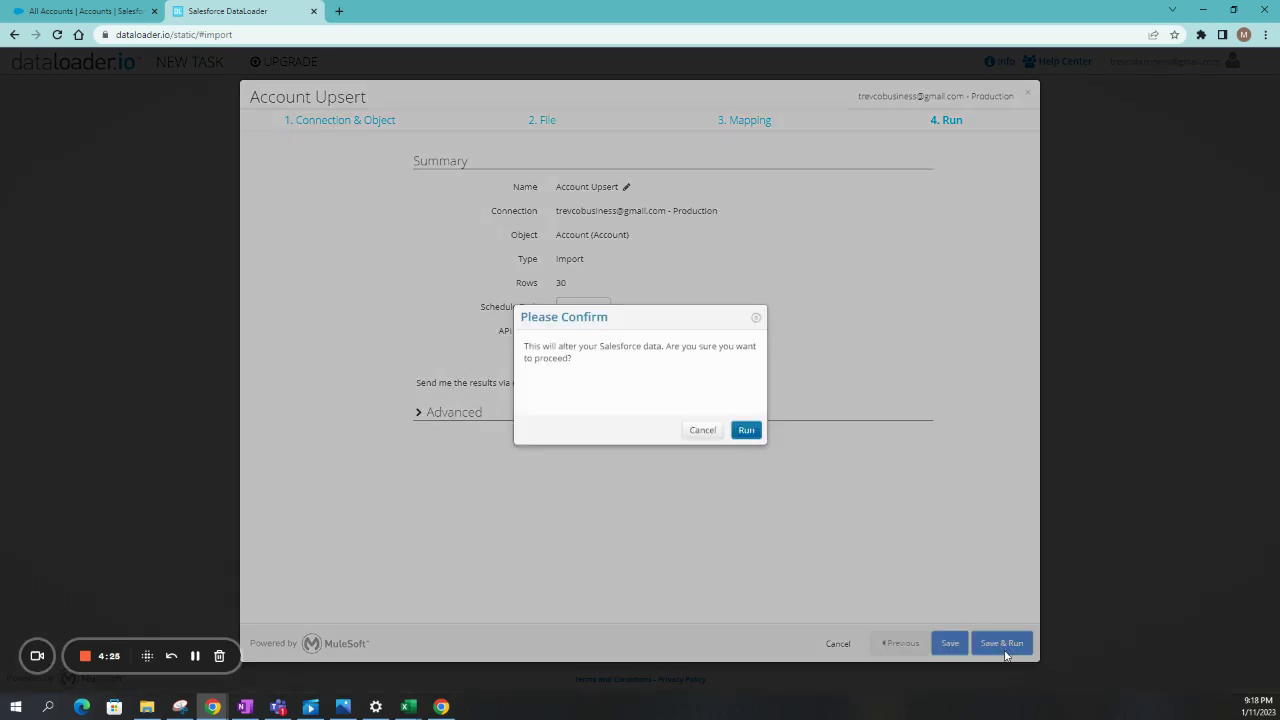
pyautogui.click(746, 431)
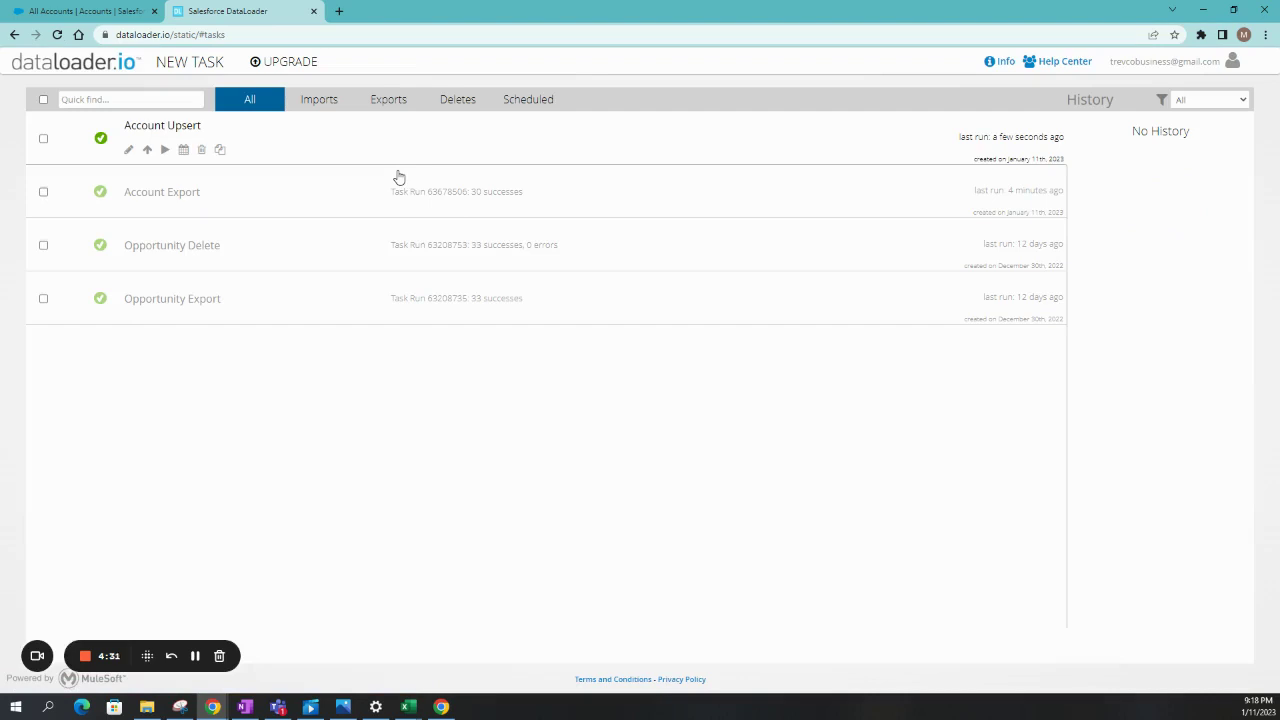
pyautogui.click(57, 35)
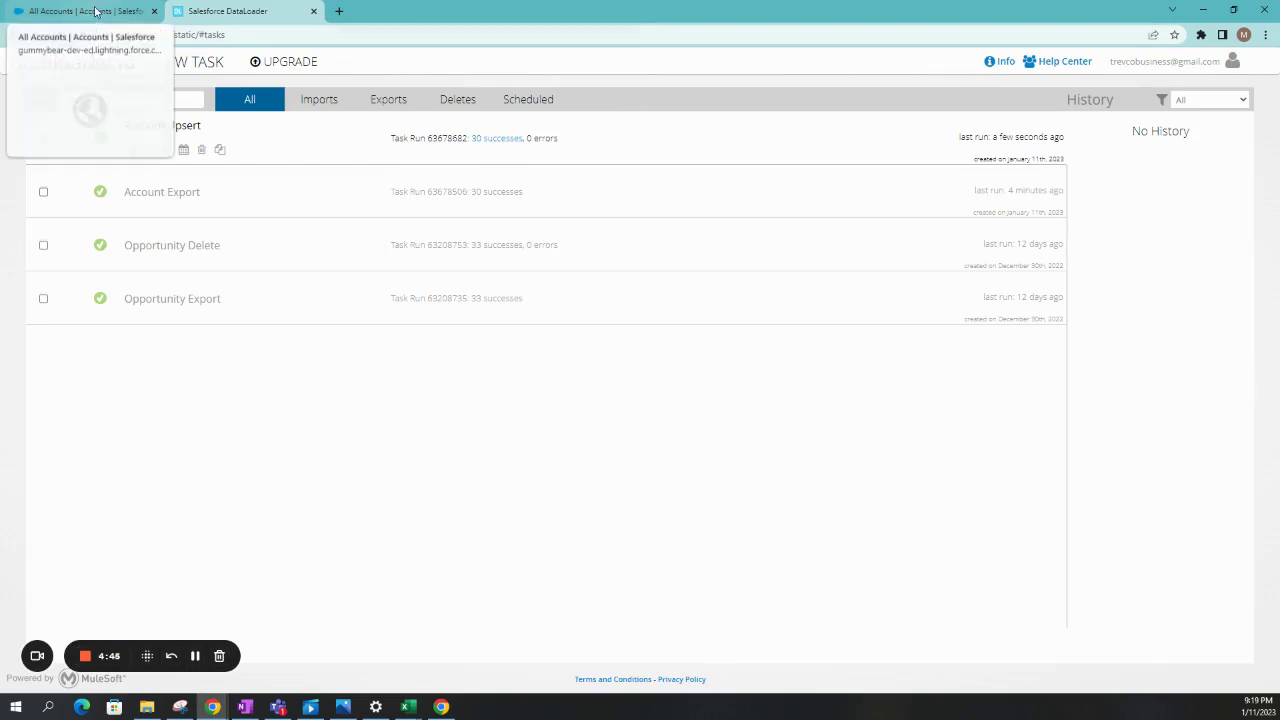
# Switch to the All Accounts list in Salesforce and reload it to check the Conference and Division values
pyautogui.click(95, 11)
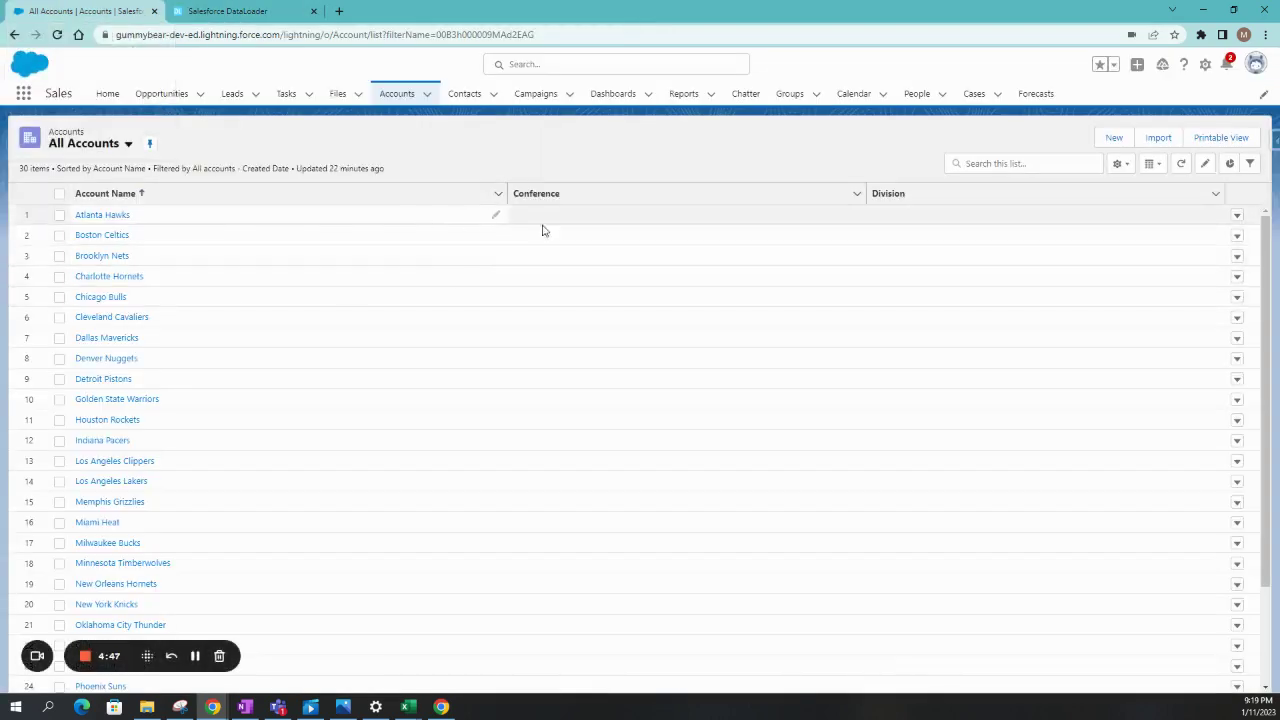
pyautogui.click(58, 36)
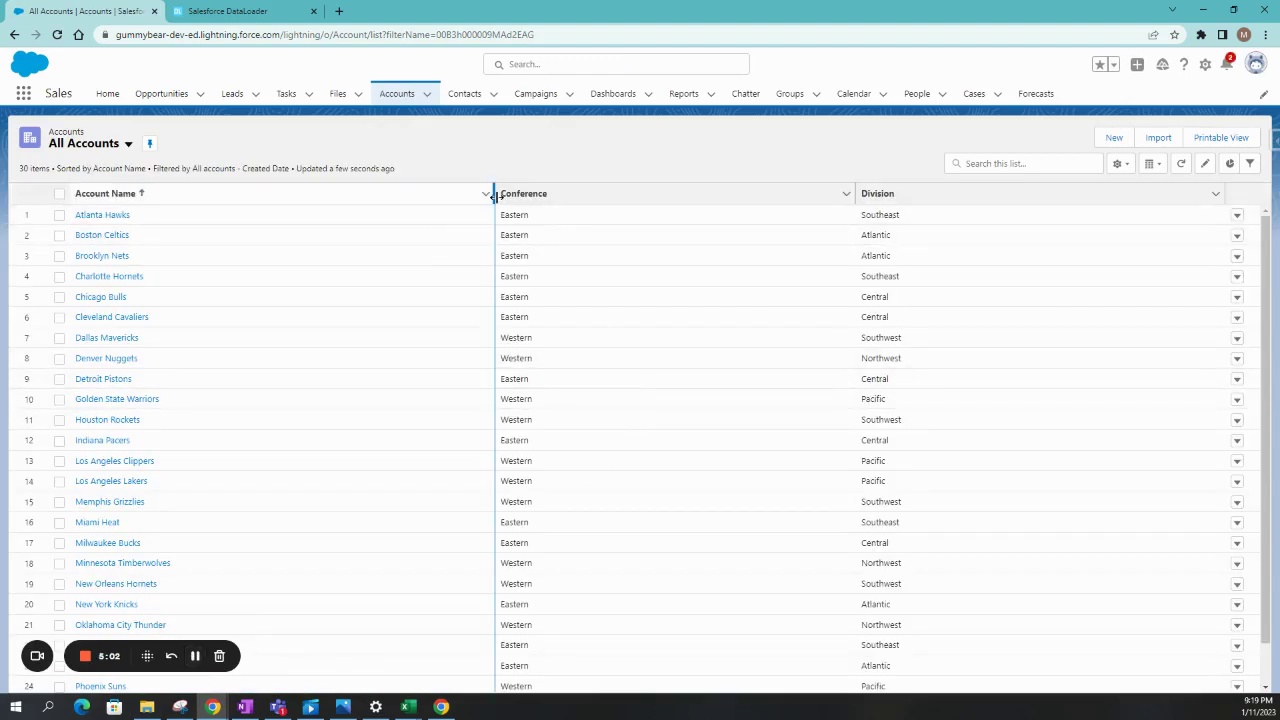
pyautogui.click(527, 194)
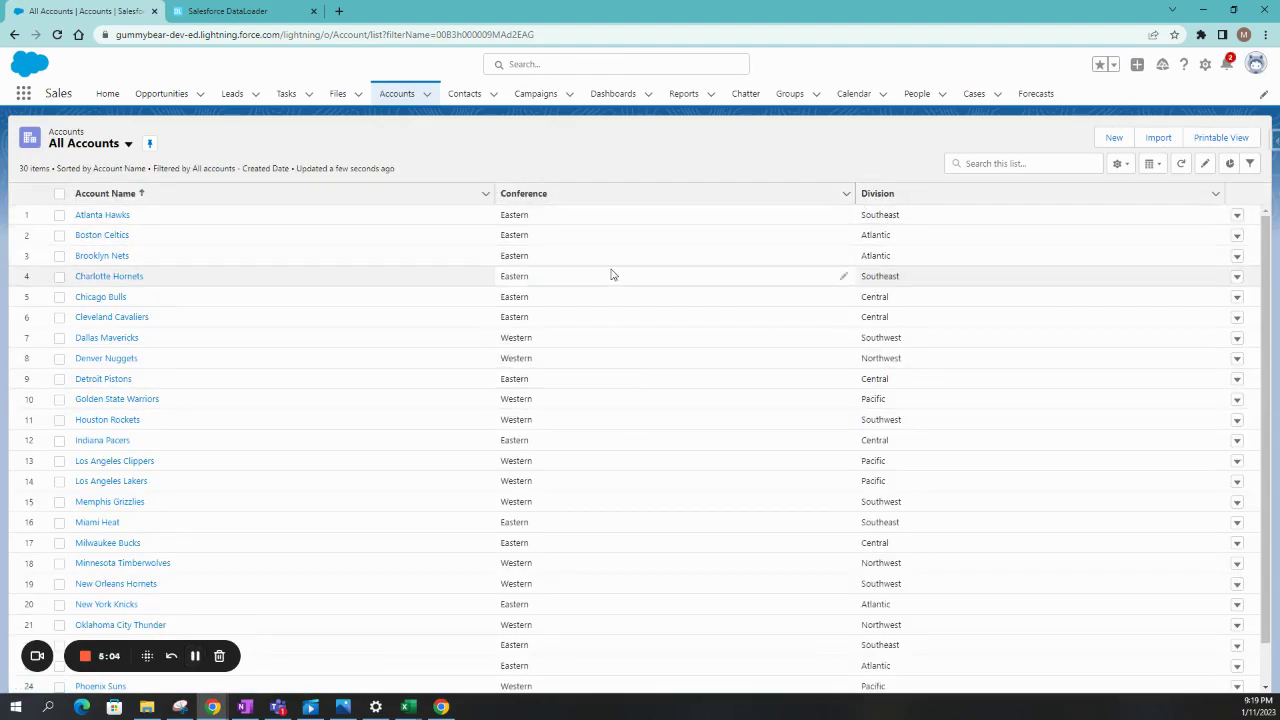